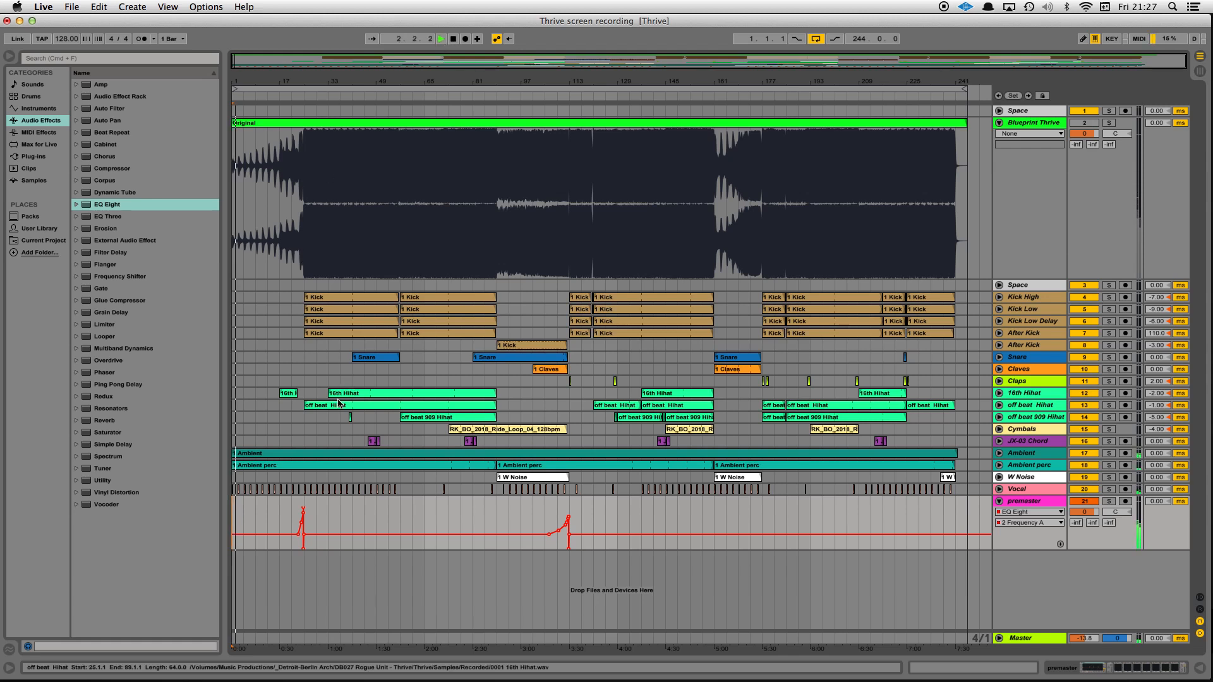
Unfold the Vocal track and display the Five device's Dry/Wet automation.
click(999, 489)
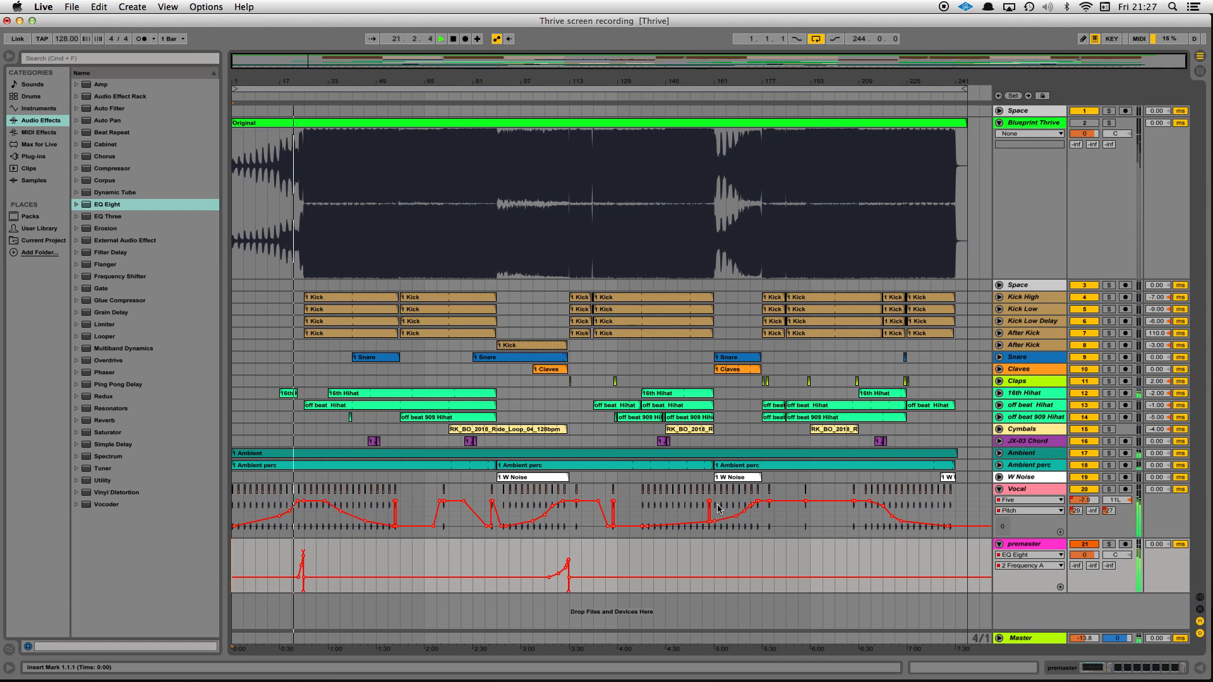
click(1018, 510)
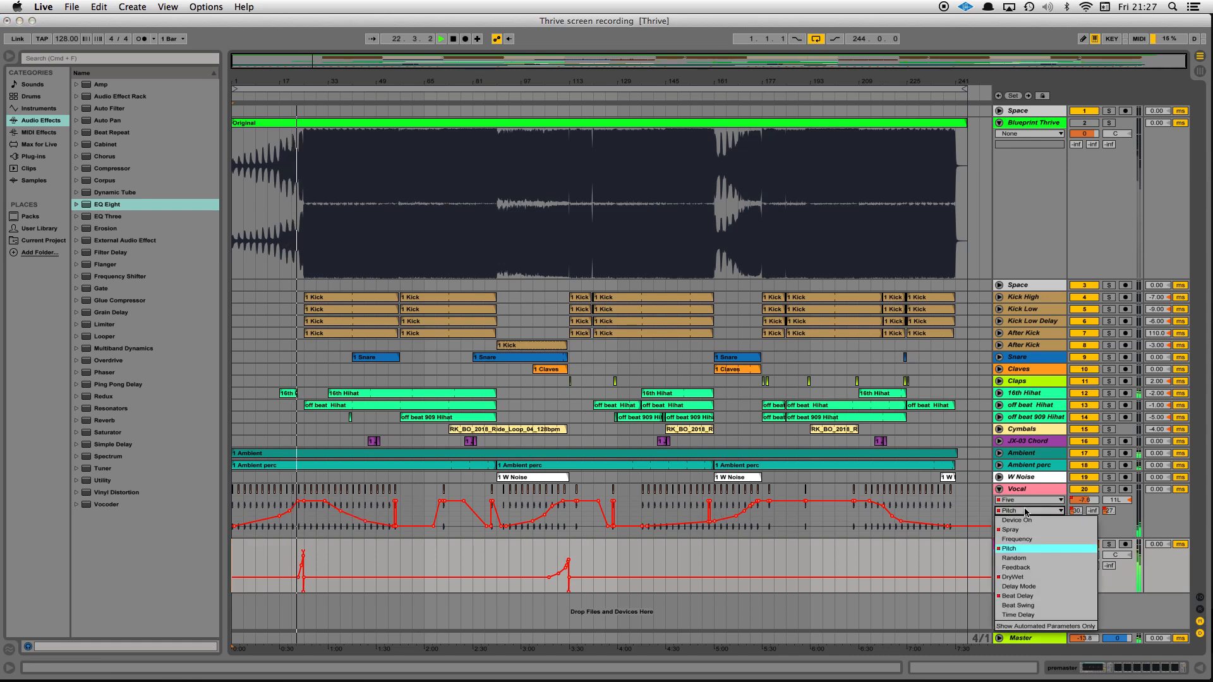
click(1025, 576)
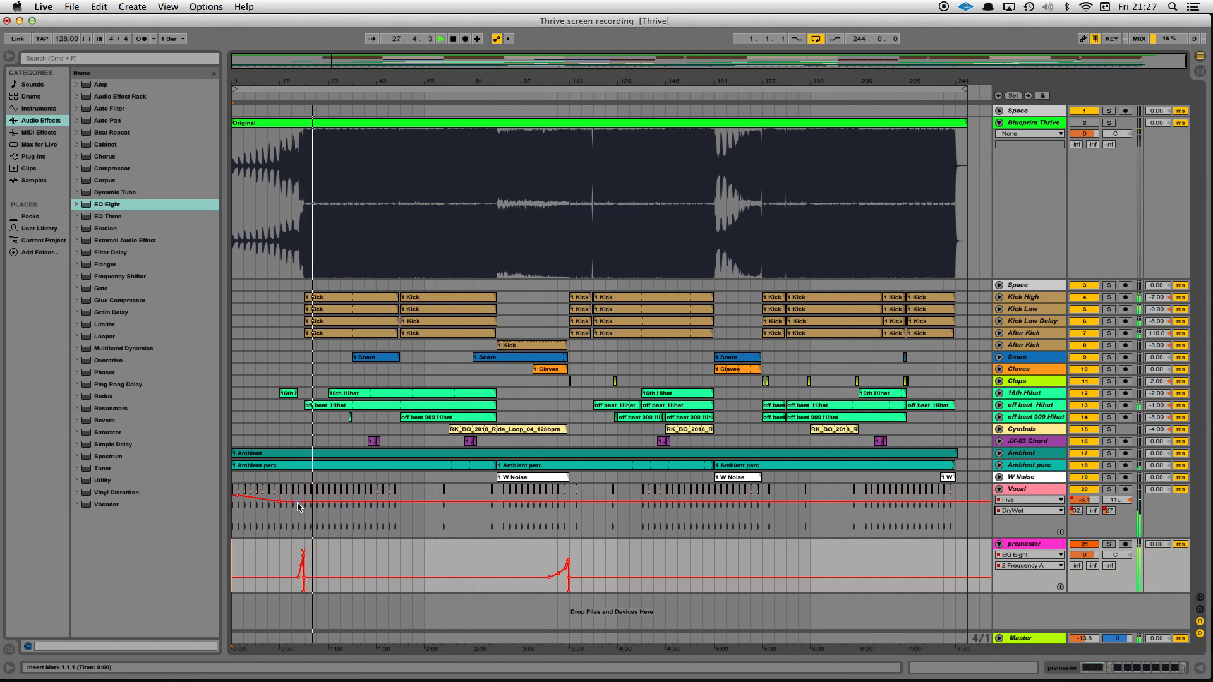
click(574, 500)
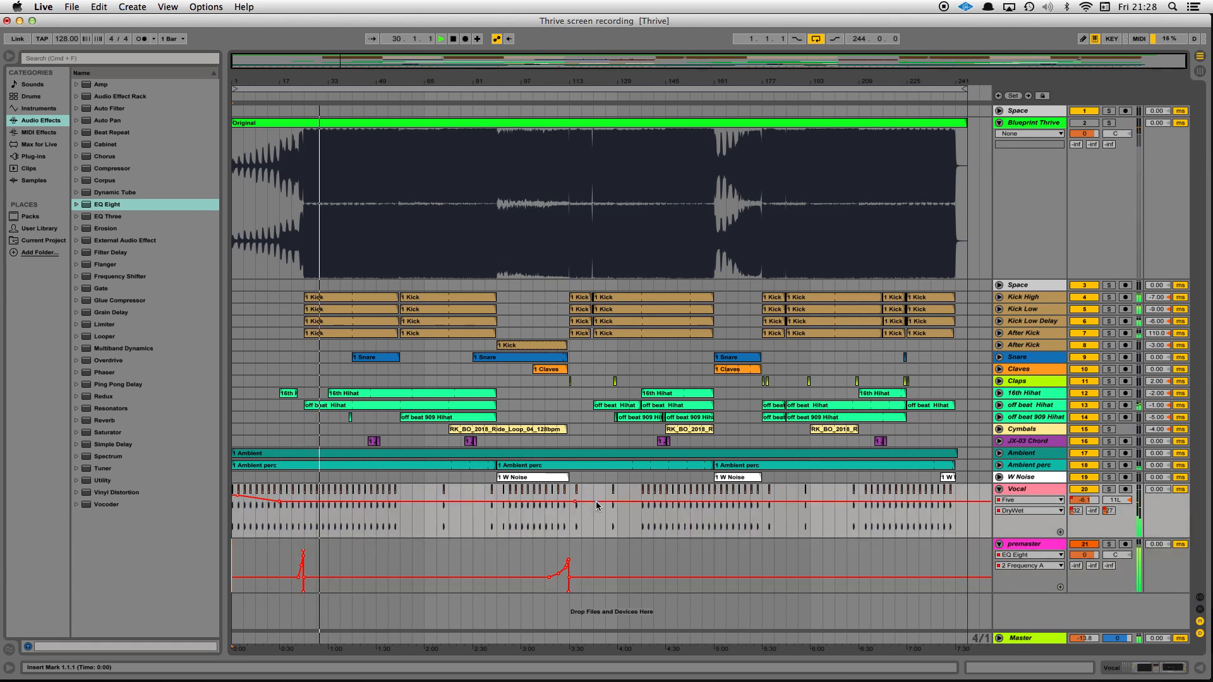
Display the Vocal track's Mixer Track Volume automation, inspect its volume dips, and fold the track.
click(1009, 500)
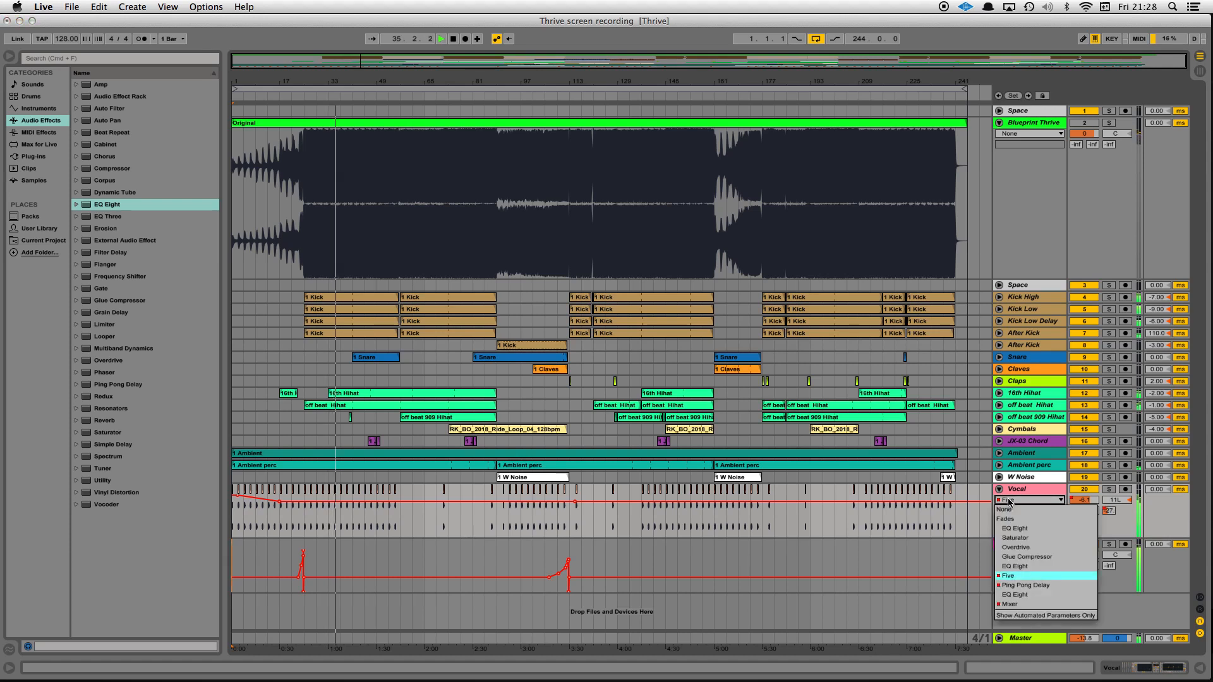
click(1019, 604)
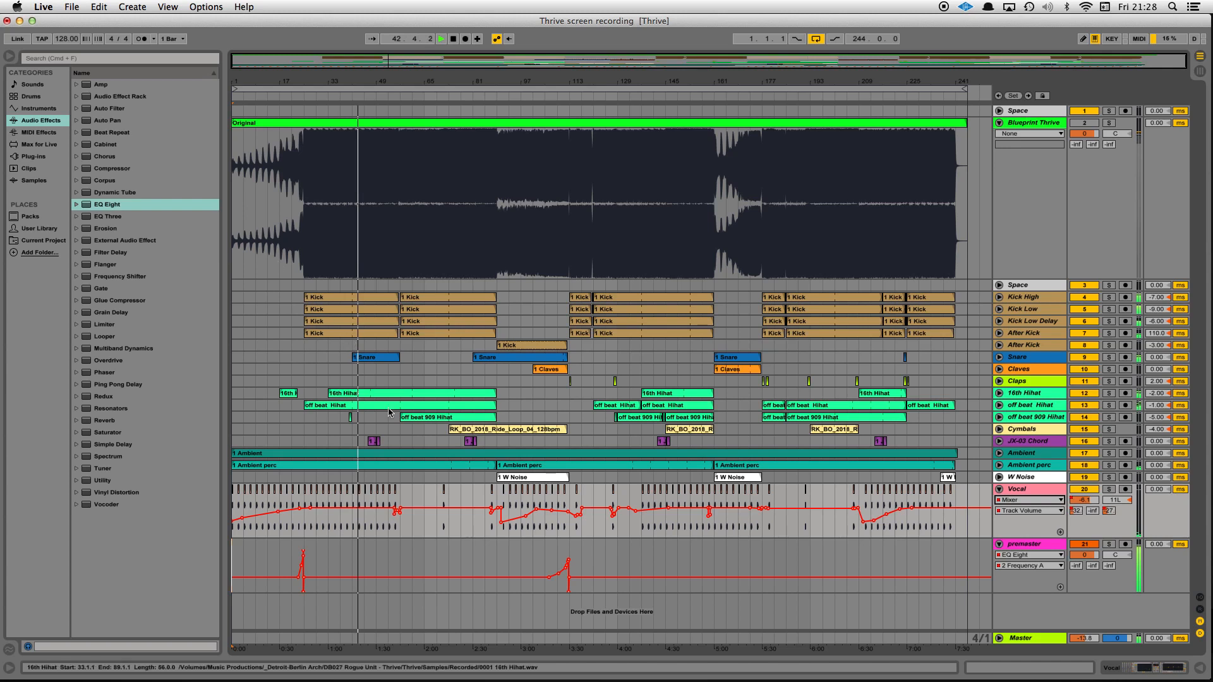
drag(395, 511, 394, 513)
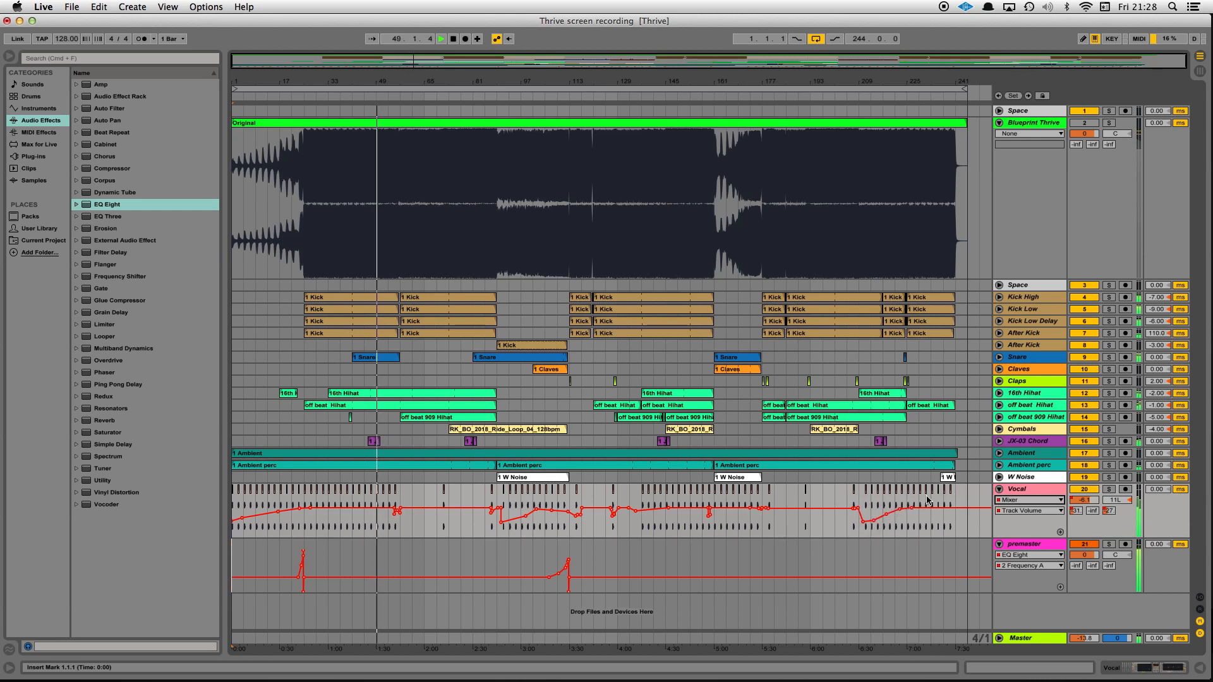
mouse_move(501, 526)
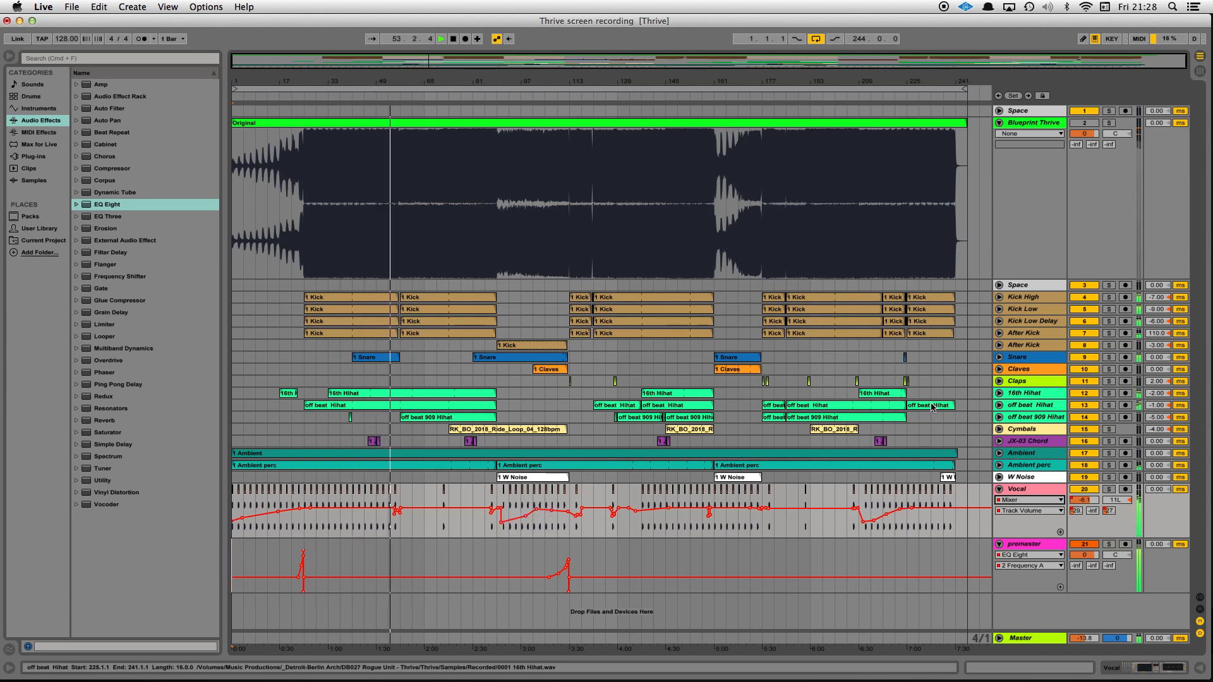
click(998, 489)
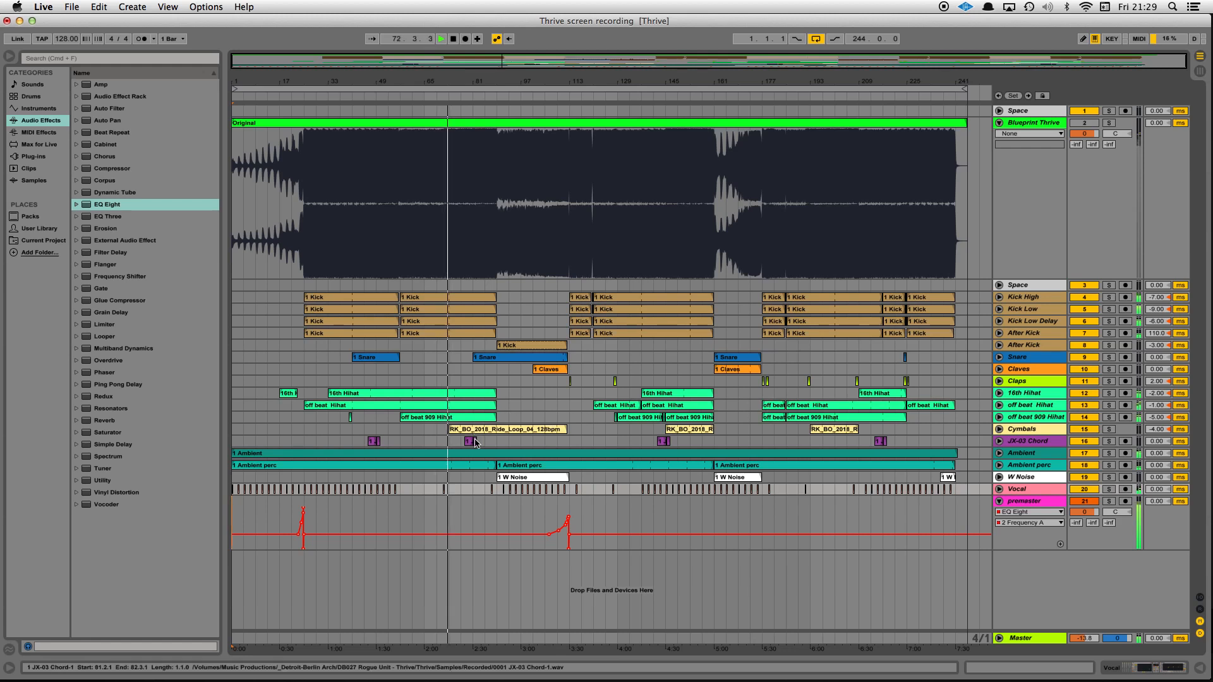
Unfold the JX-03 Chord track to view its chord clips.
click(998, 441)
click(1017, 453)
click(1017, 457)
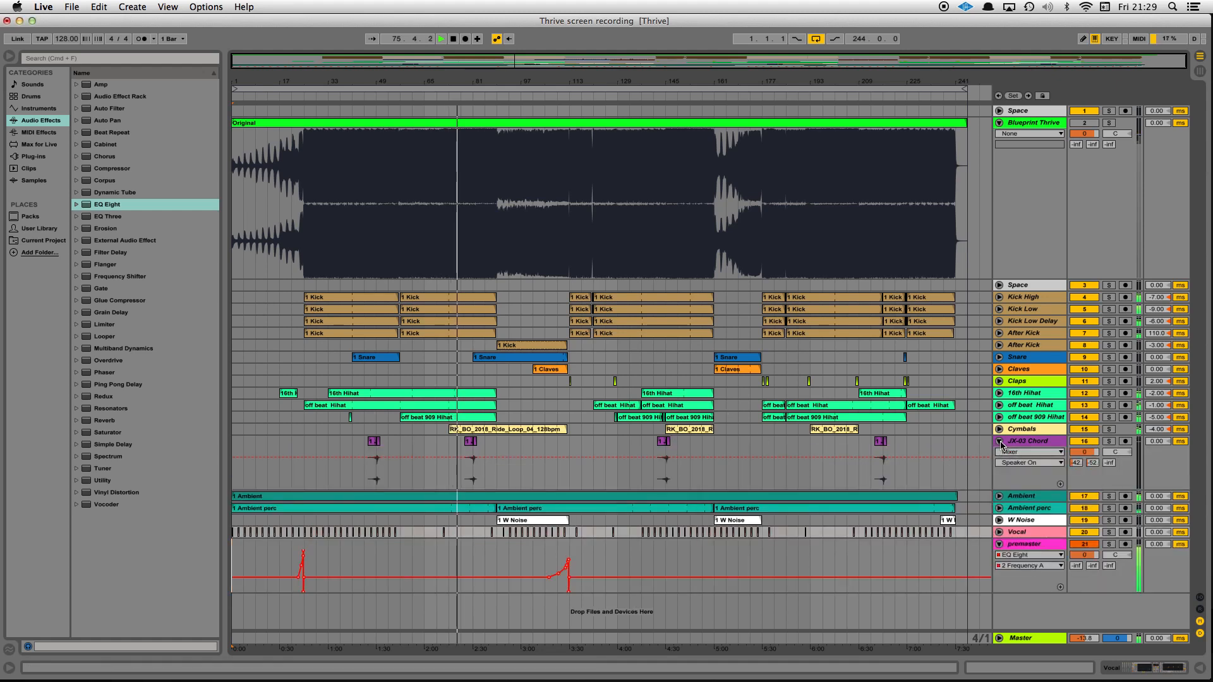
click(999, 442)
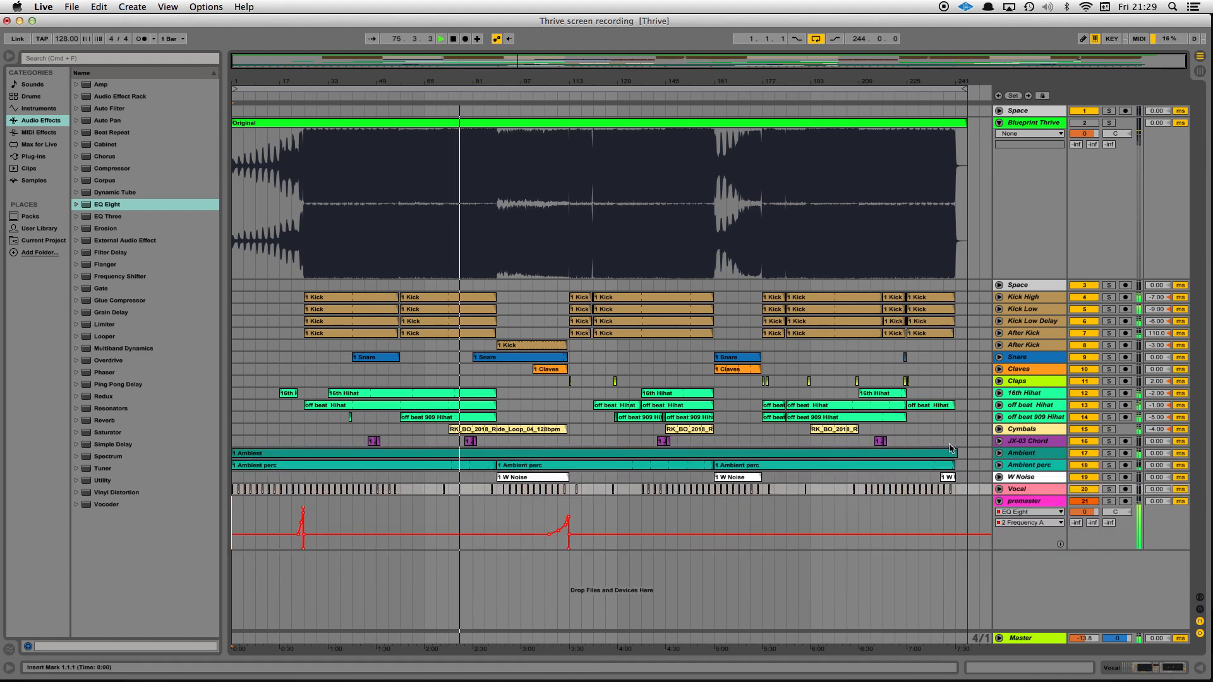
click(999, 441)
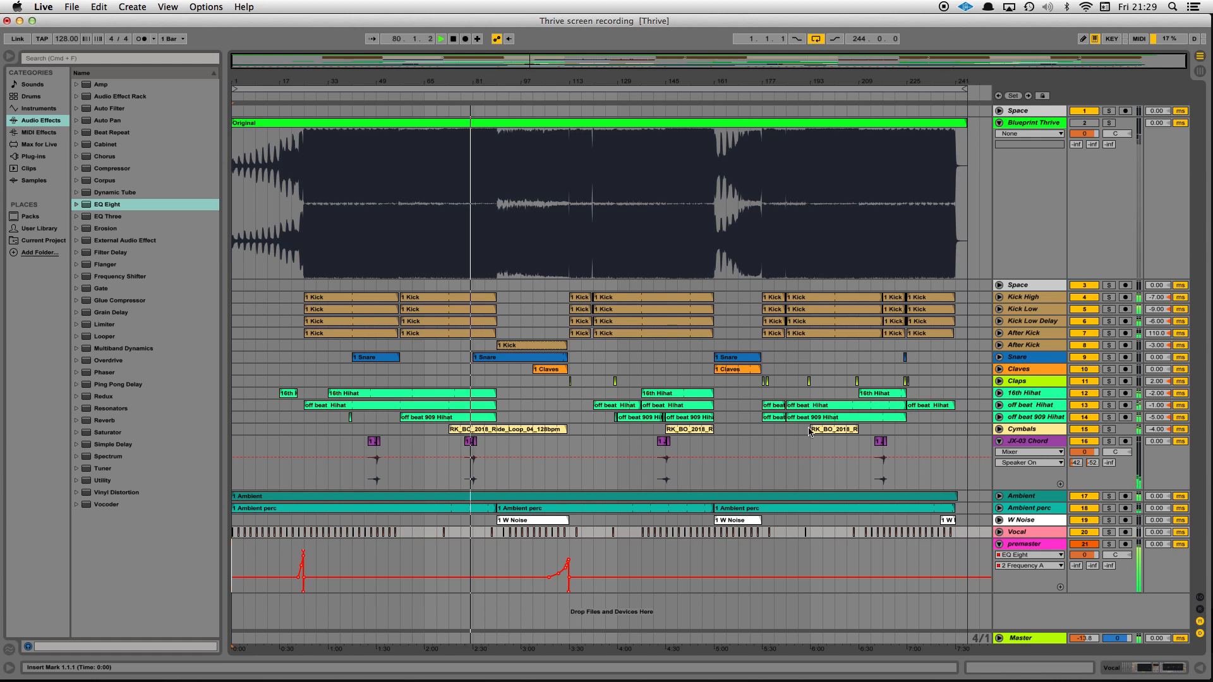
Unfold the Ambient track, inspect its Track Volume curve, and display its A-Reverb send automation.
click(999, 496)
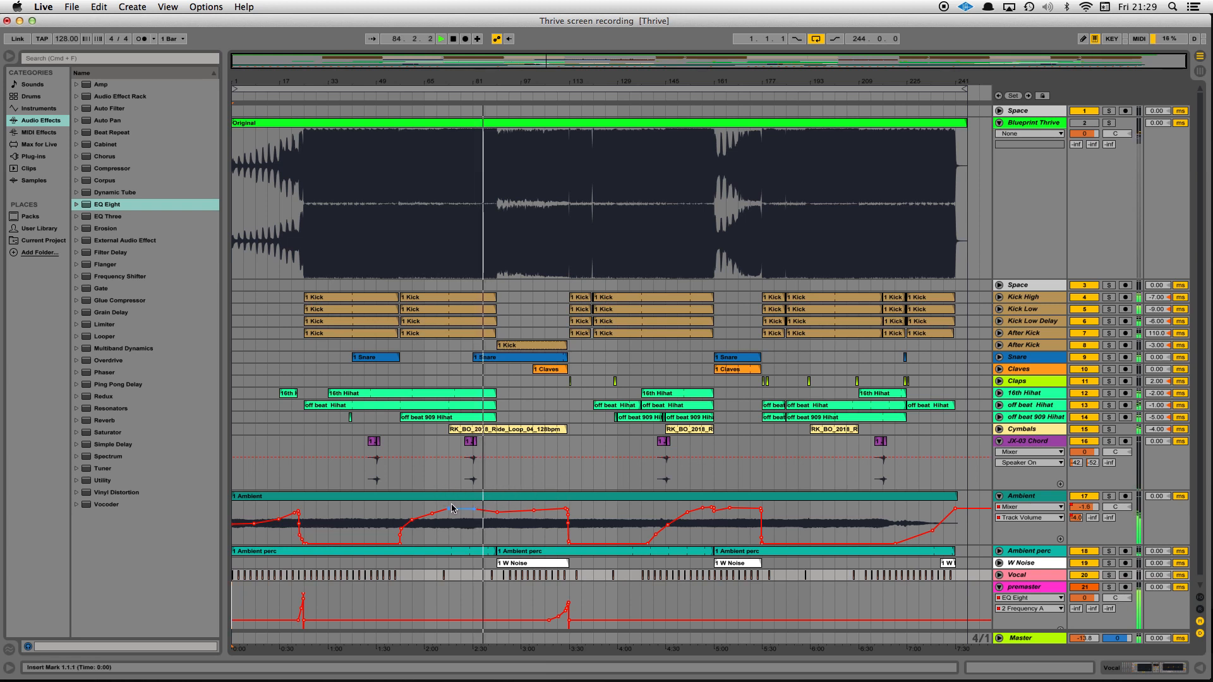
mouse_move(473, 511)
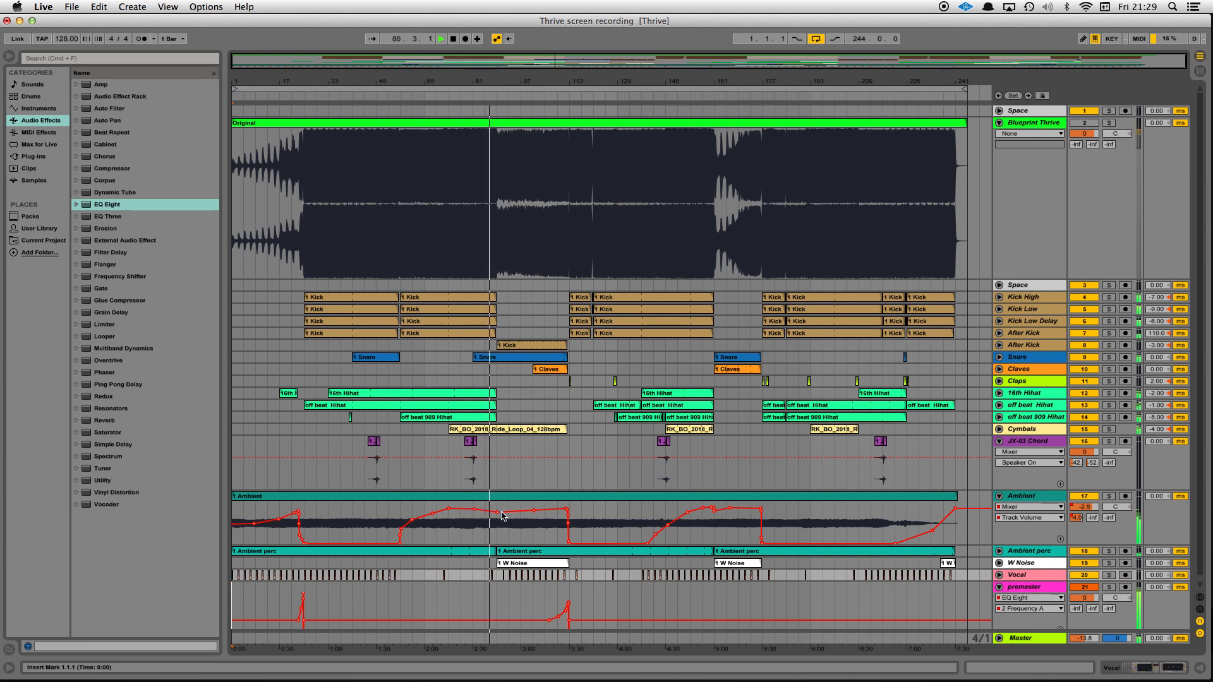
click(1036, 518)
click(1030, 564)
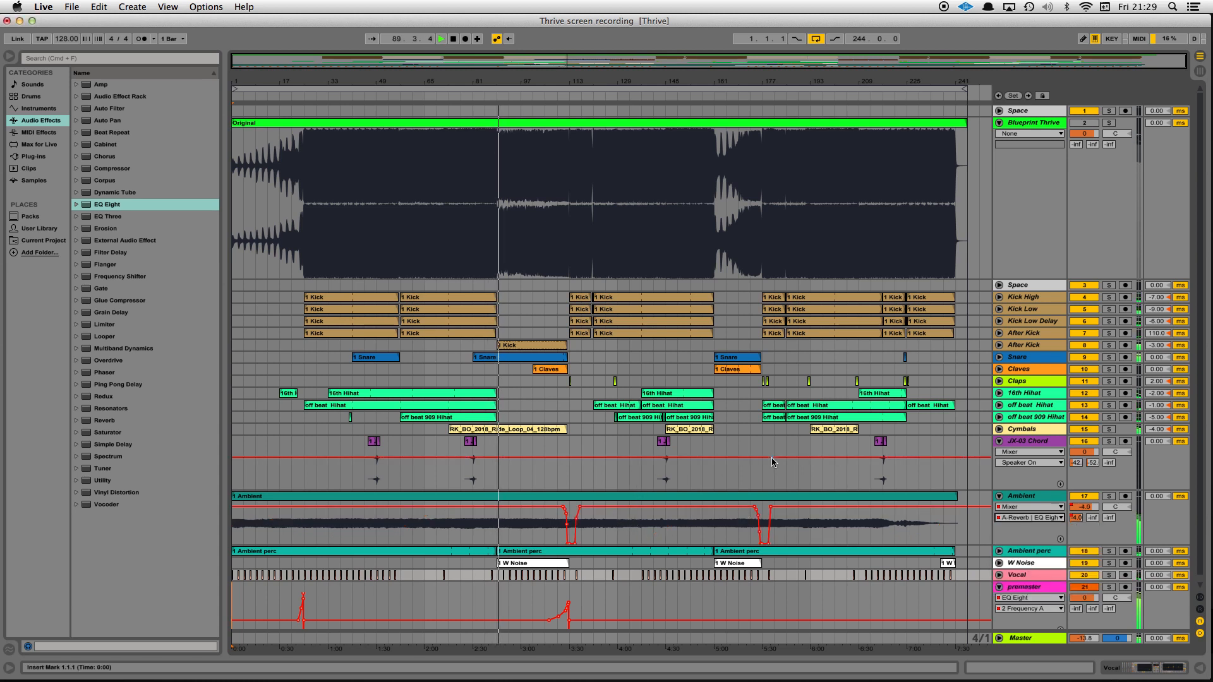
Return the Ambient track's automation display to Mixer Track Volume and fold the track.
click(1039, 508)
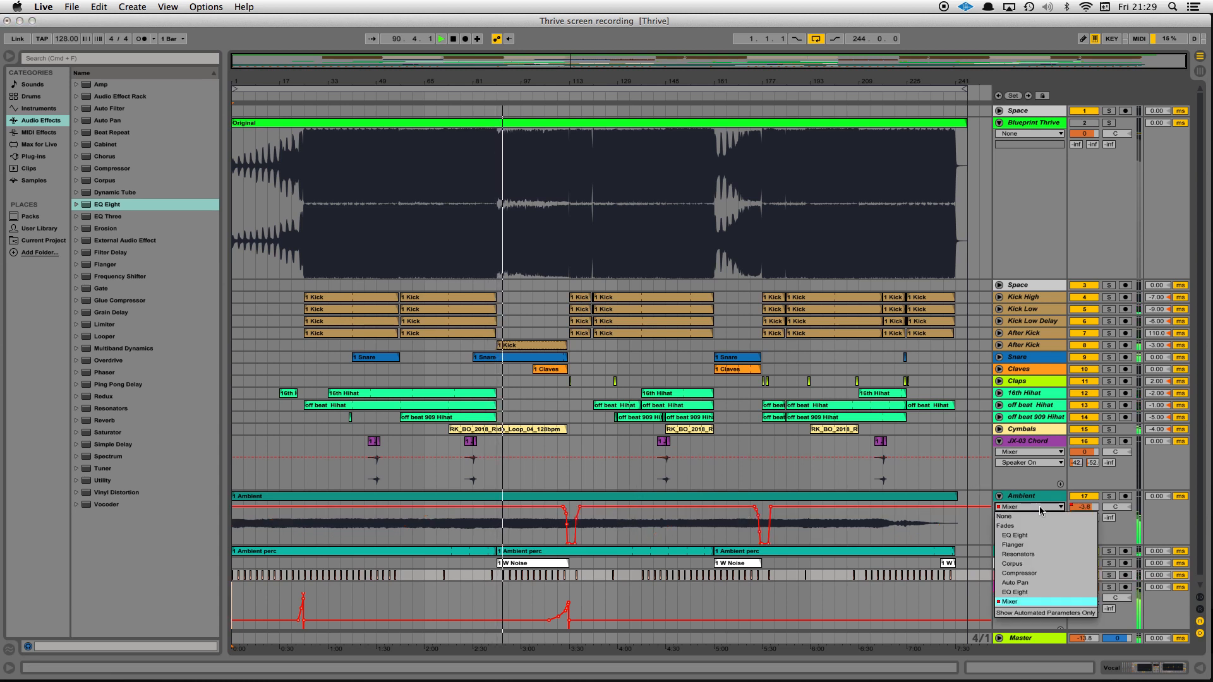
click(1040, 508)
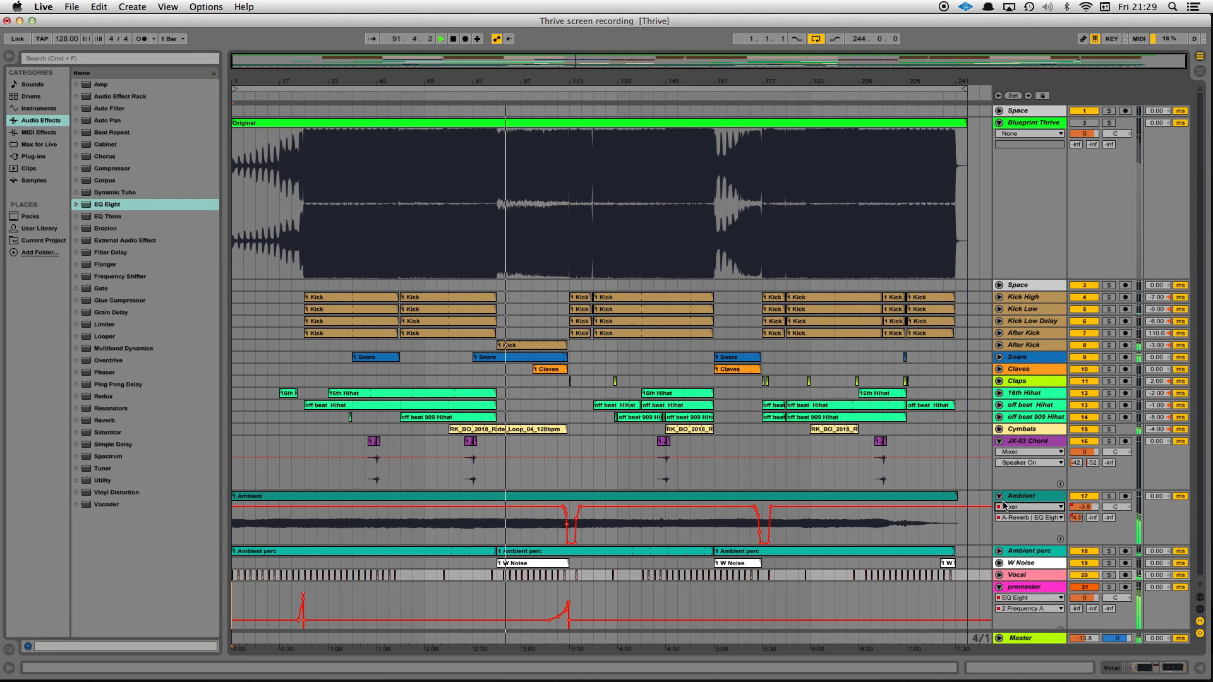
click(1008, 517)
click(1008, 549)
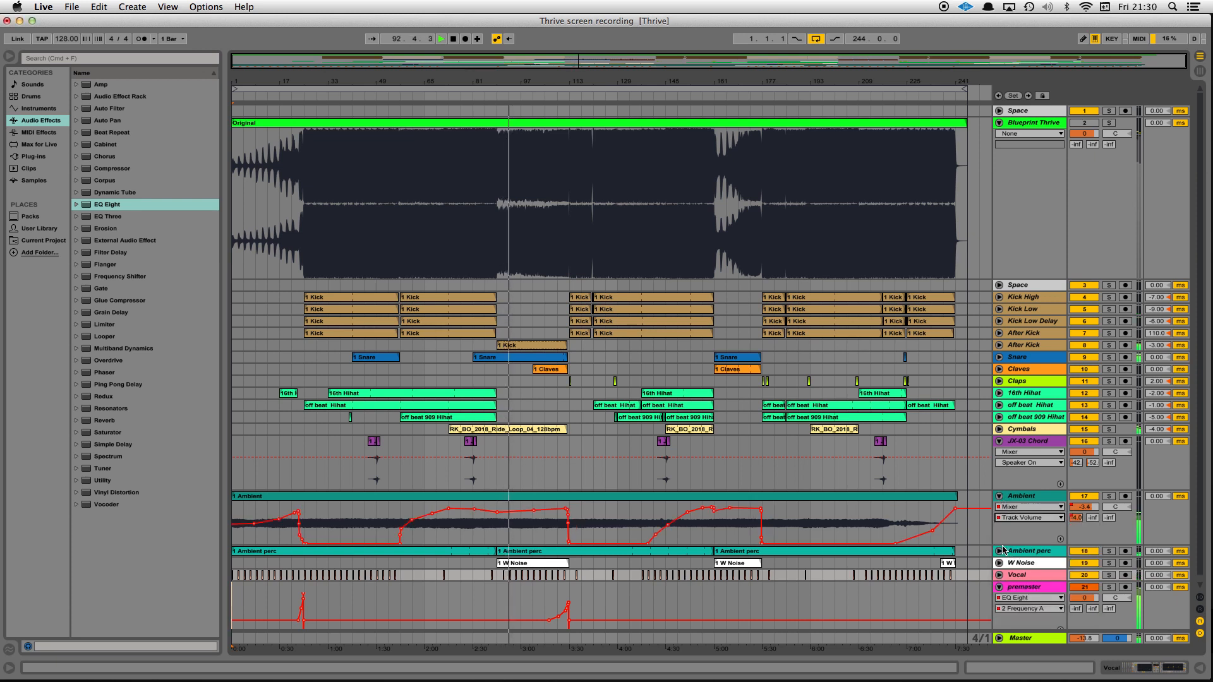
click(999, 497)
Unfold the Ambient perc track, display its Ping Pong Delay Dry/Wet automation, and fold the track.
click(999, 508)
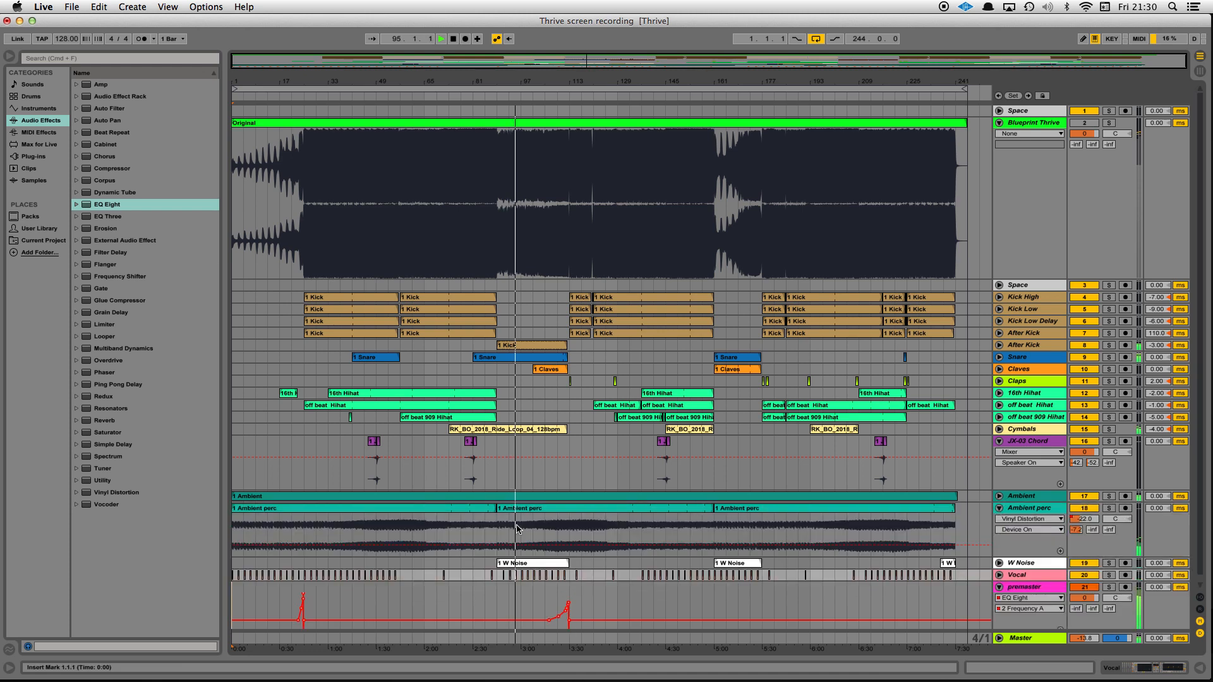
click(1055, 518)
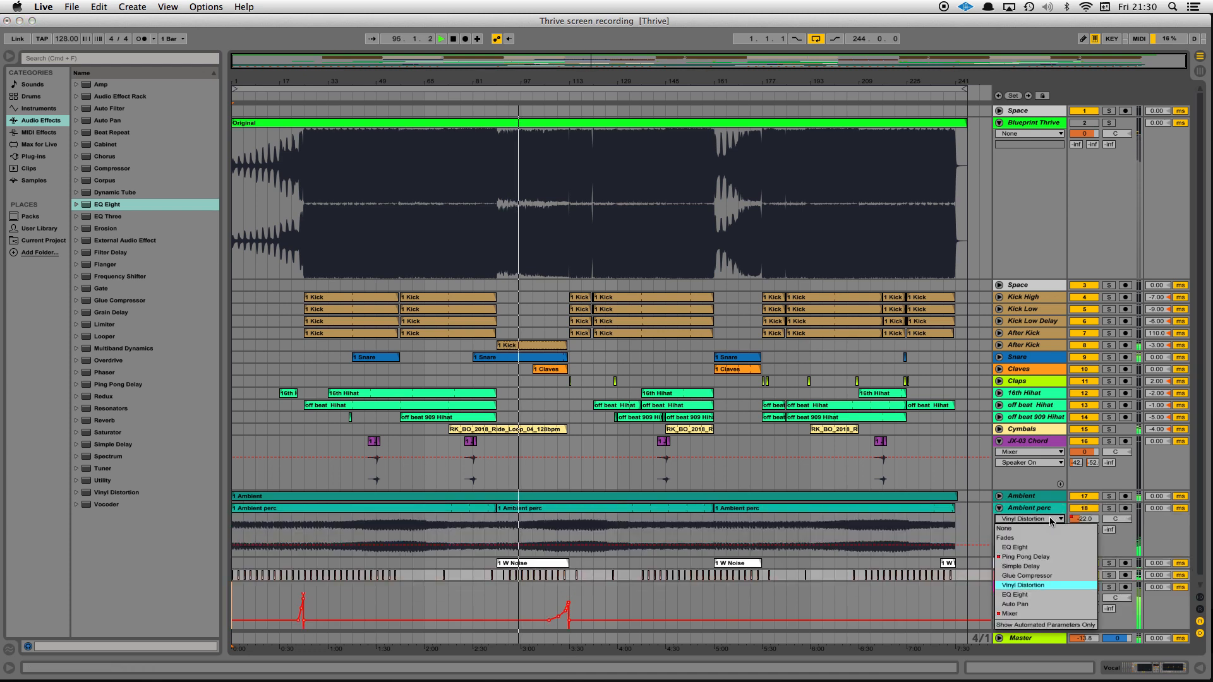
click(1016, 561)
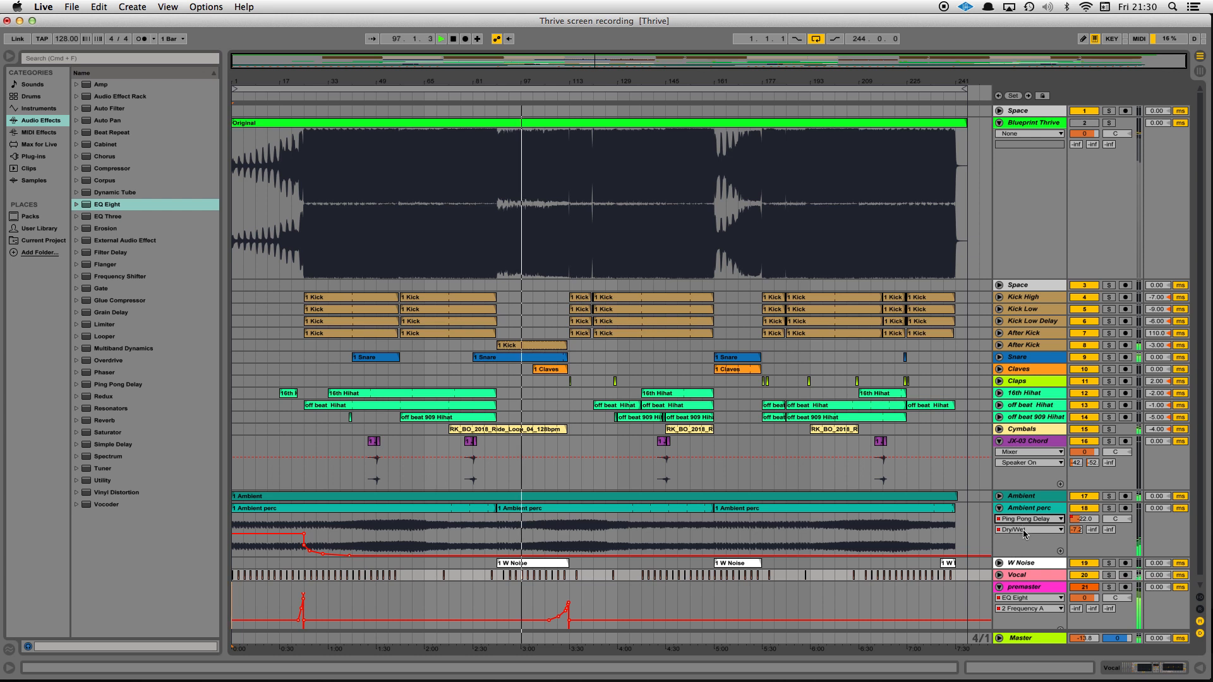
click(1025, 531)
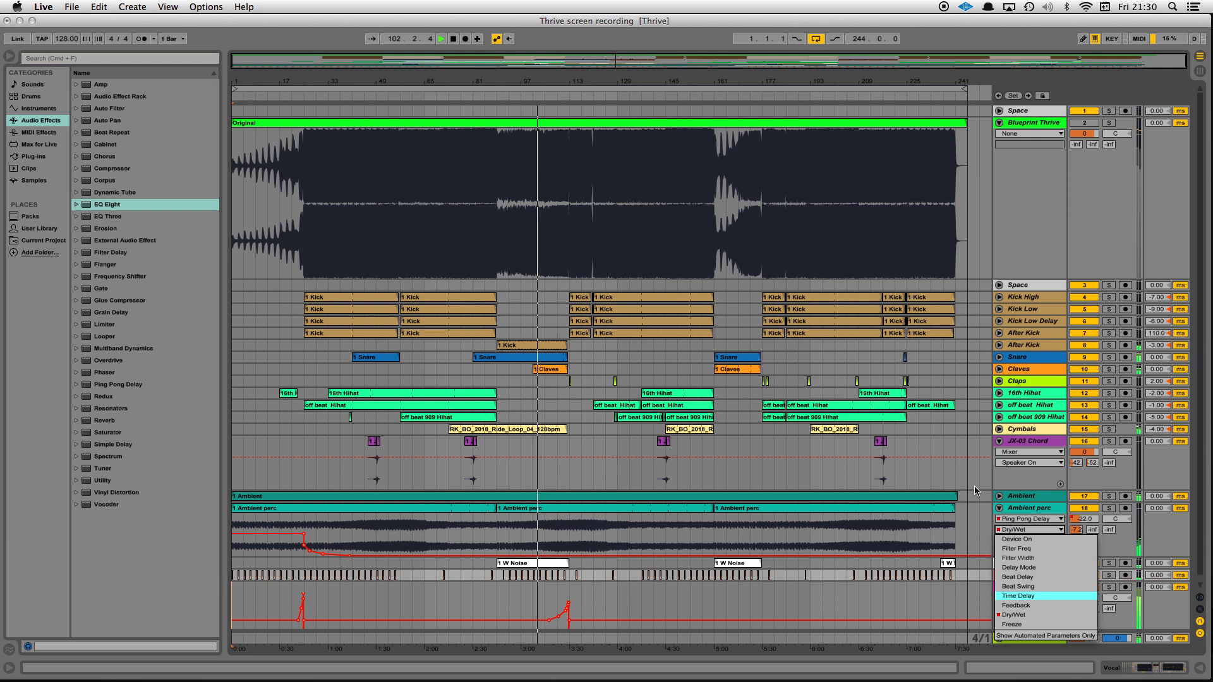
click(999, 510)
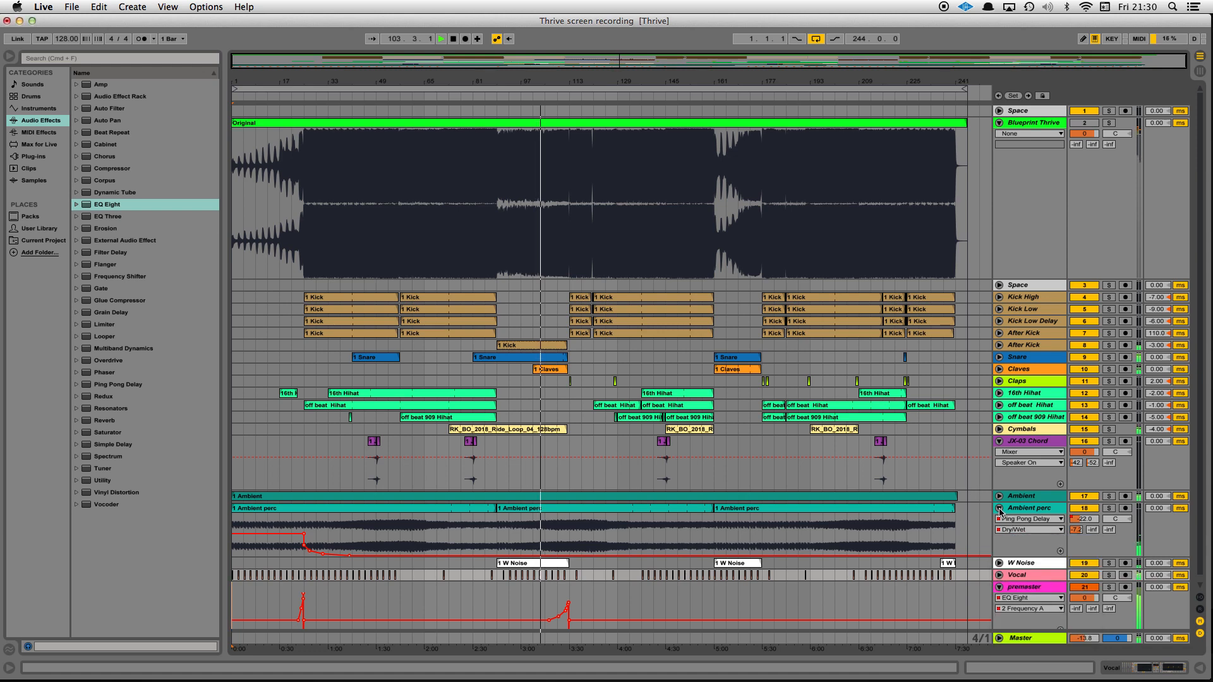
click(999, 510)
Unfold the W Noise, Snare and Claves tracks to view their Track Volume automation.
click(999, 521)
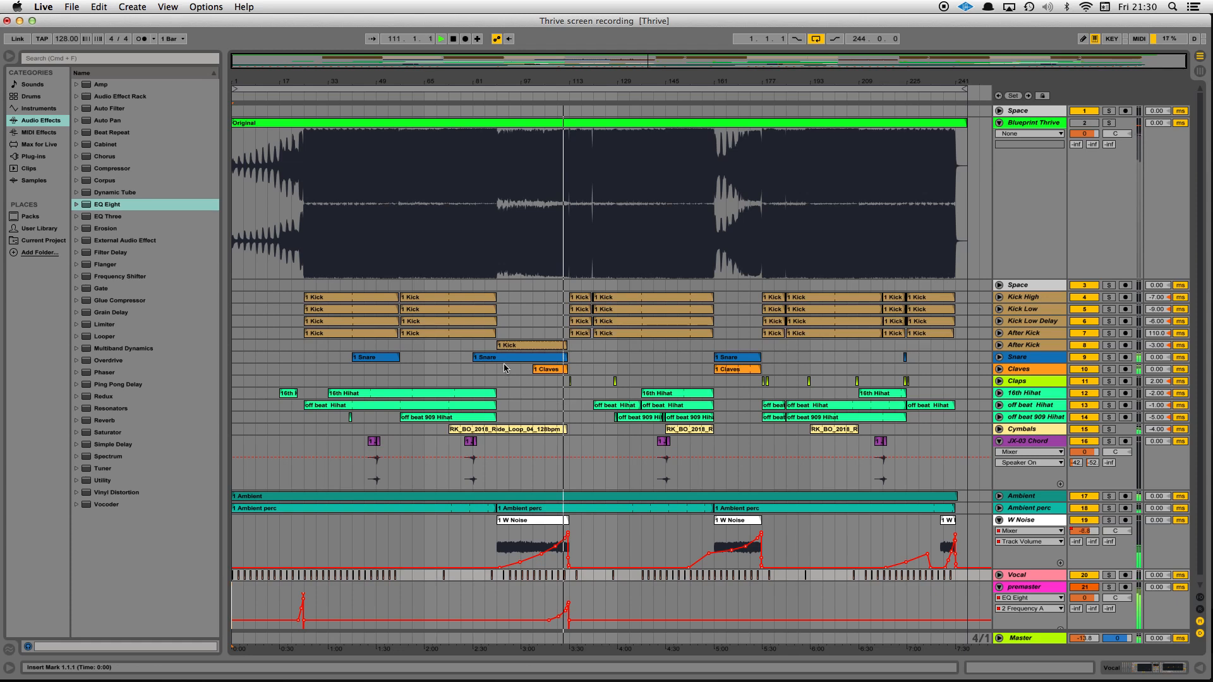
click(999, 357)
click(999, 412)
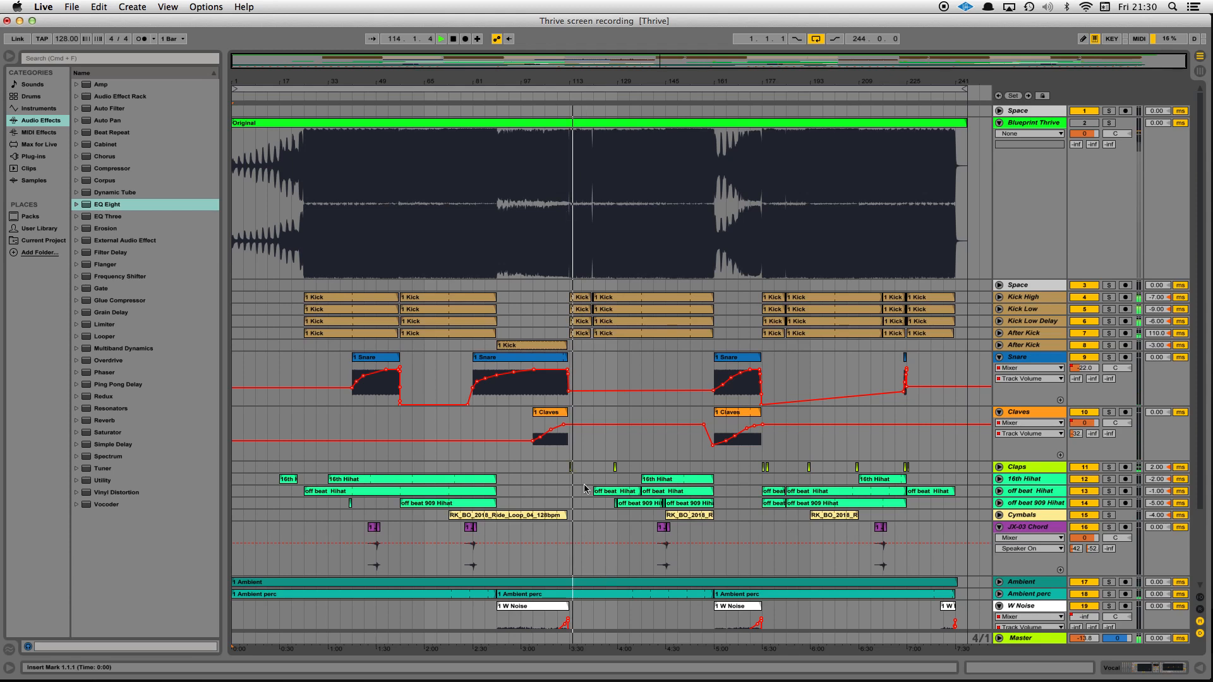
Unfold the Claps track and examine the Vocal track's Five Pitch automation ahead of the second breakdown.
scroll(584, 488, down, 3)
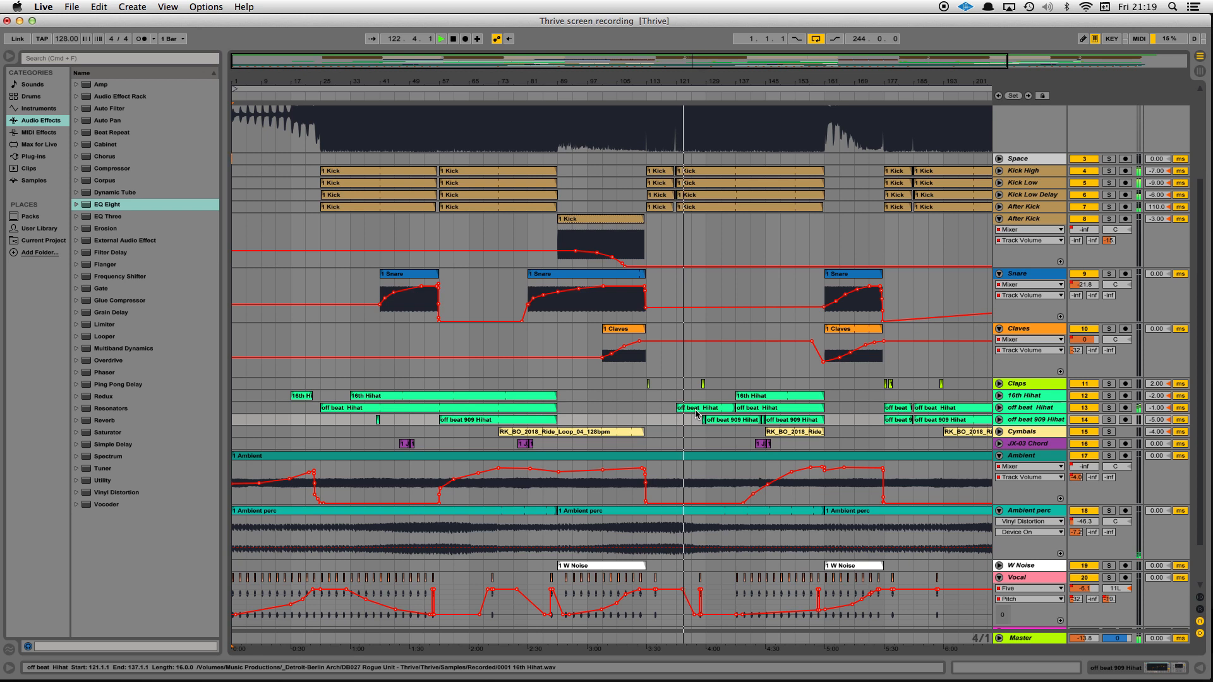
click(998, 384)
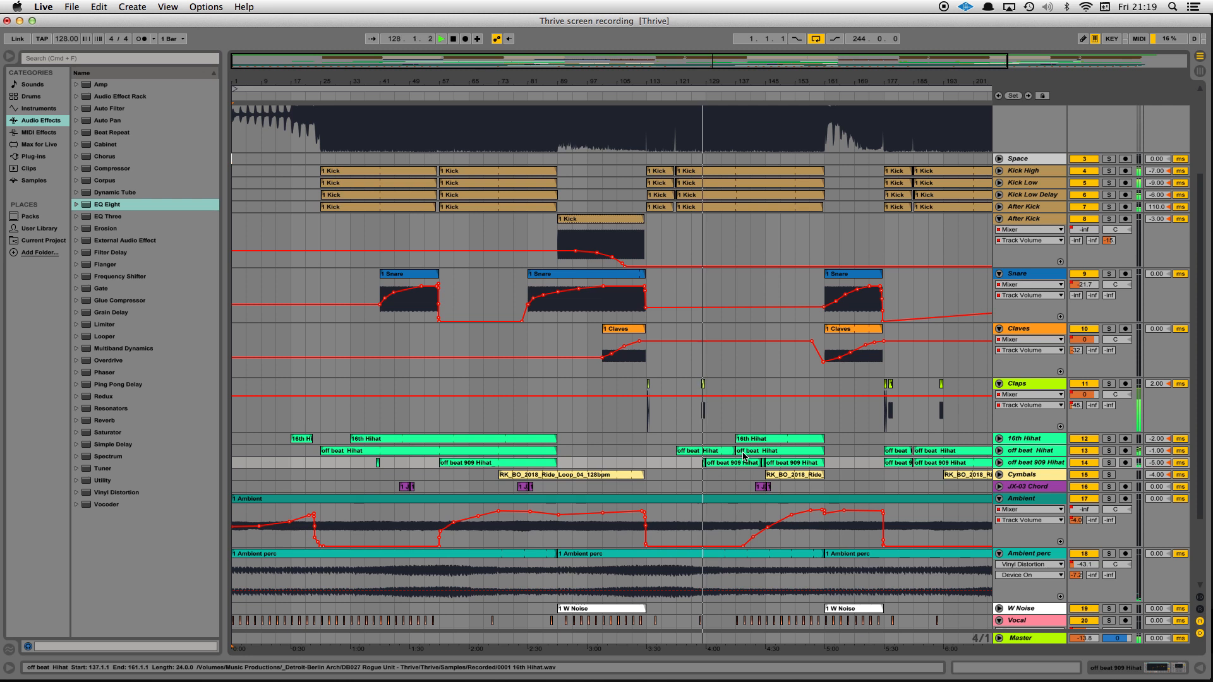
scroll(744, 456, down, 7)
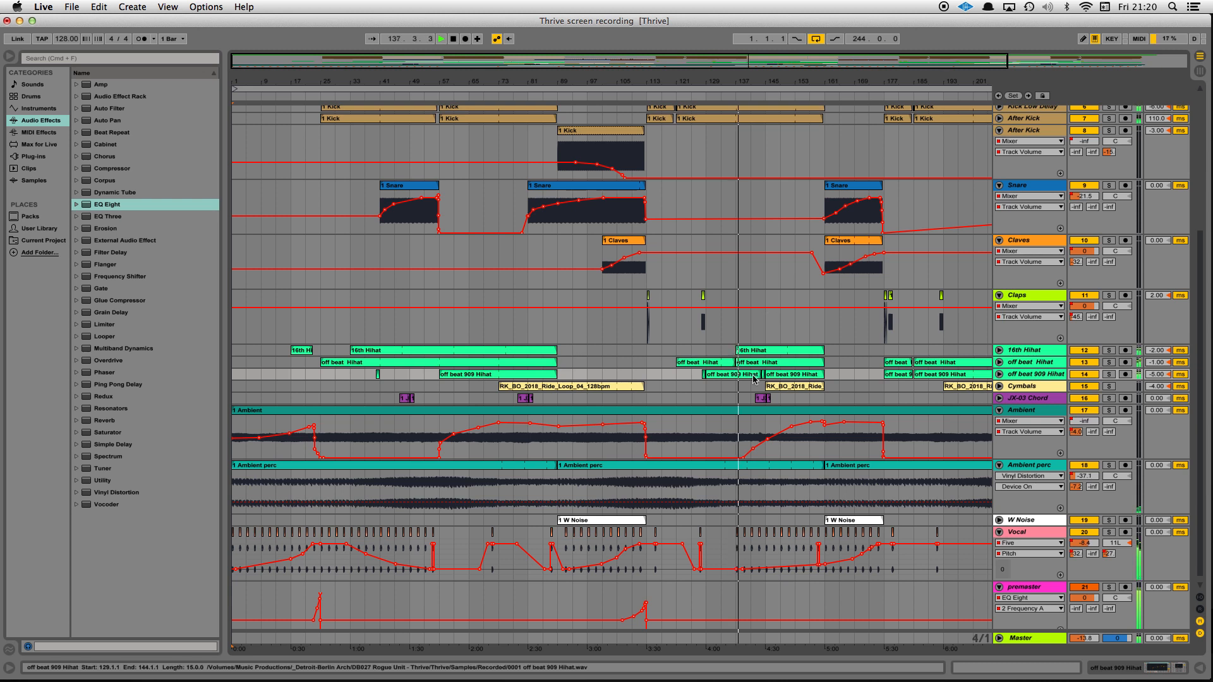
scroll(758, 385, down, 1)
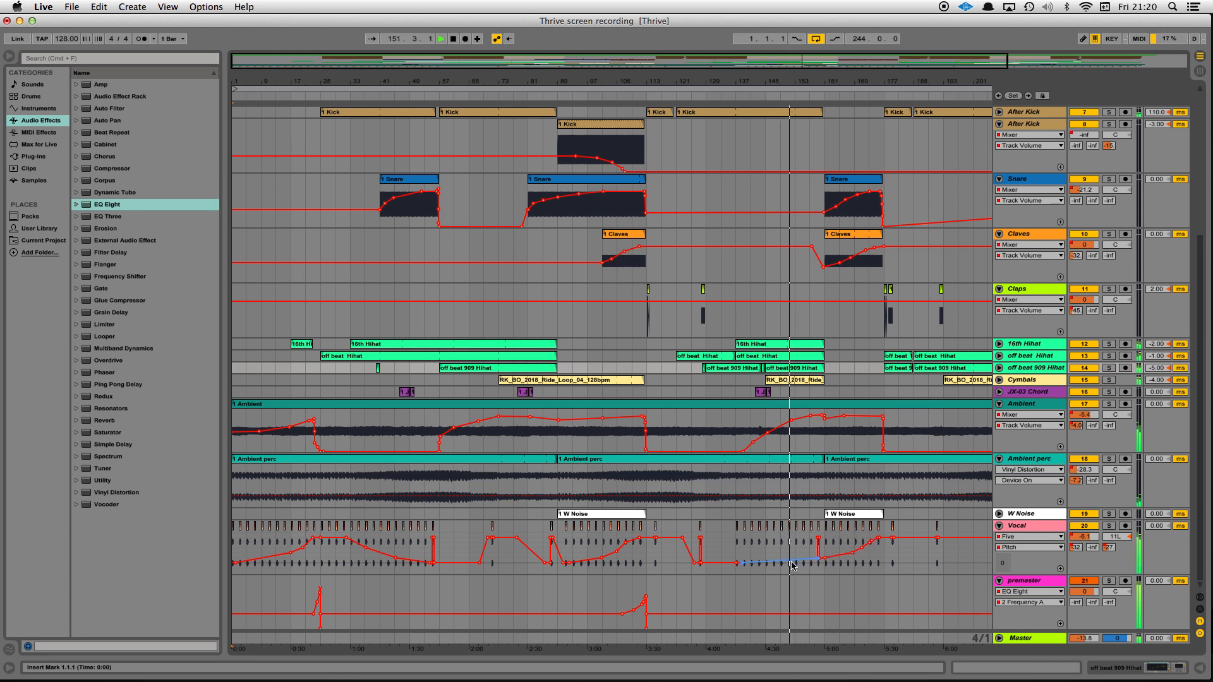
mouse_move(854, 556)
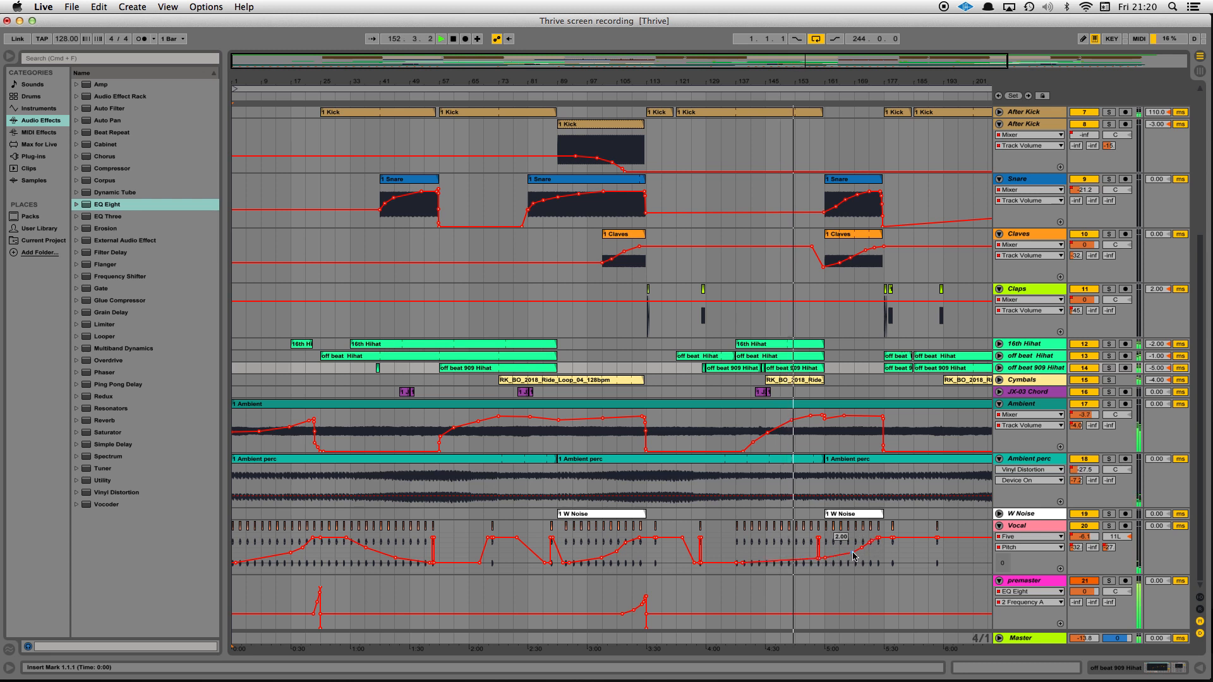
Unfold the W Noise track and review the volume automation of all tracks around the second breakdown.
click(998, 513)
mouse_move(866, 543)
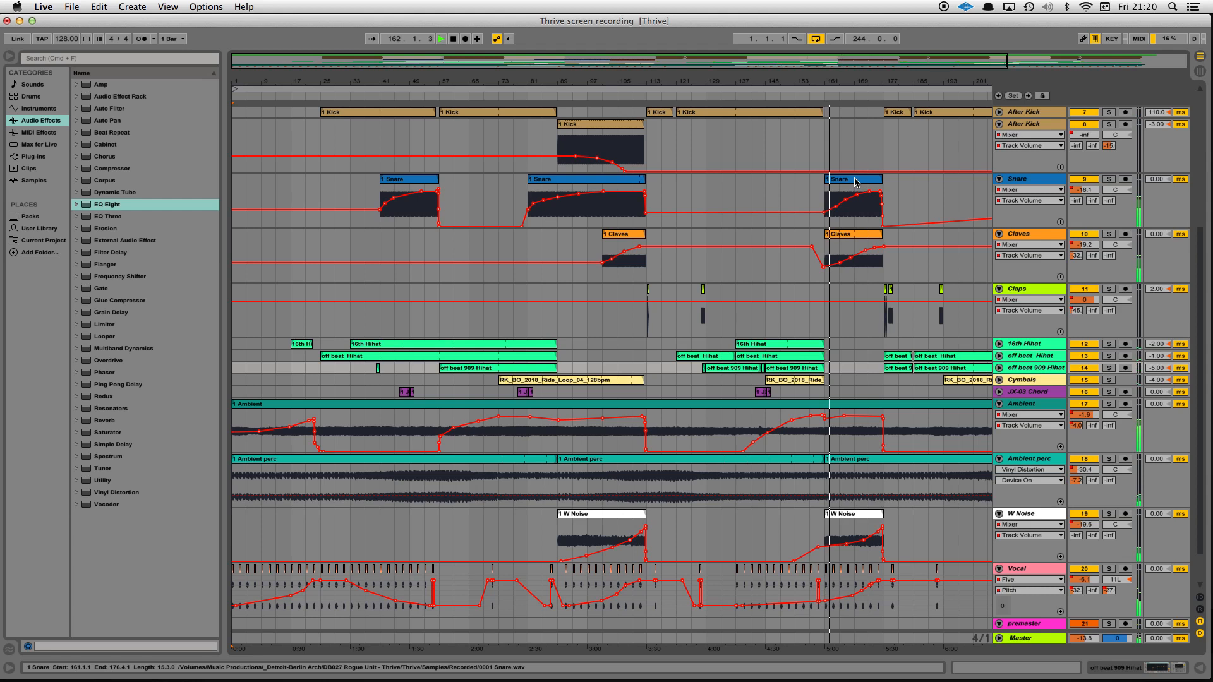
scroll(856, 184, up, 1)
scroll(856, 184, up, 10)
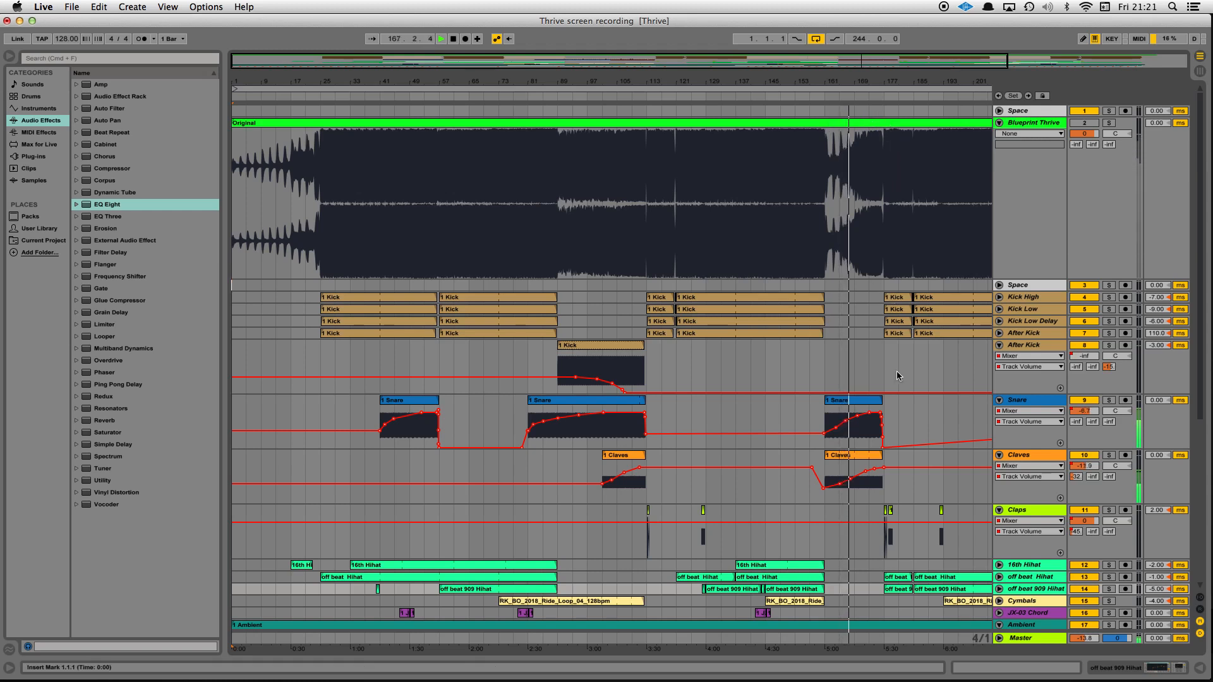
scroll(903, 384, down, 4)
scroll(904, 386, down, 10)
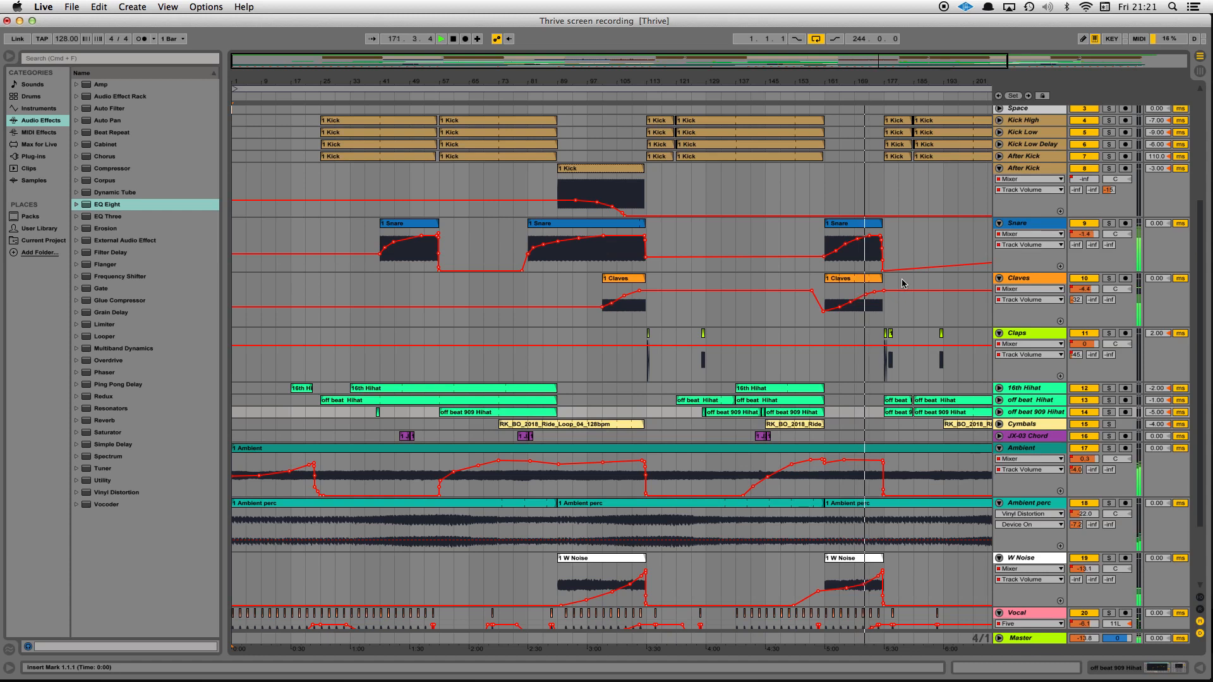
scroll(916, 398, down, 2)
scroll(916, 398, down, 3)
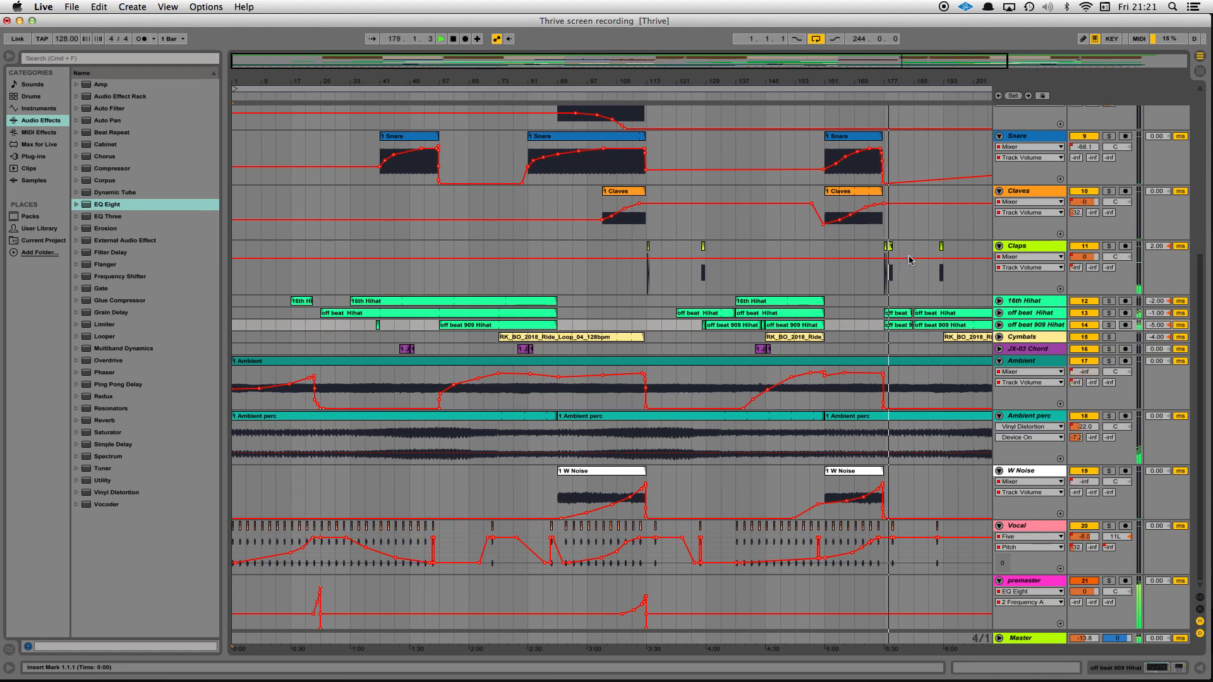
scroll(926, 306, up, 5)
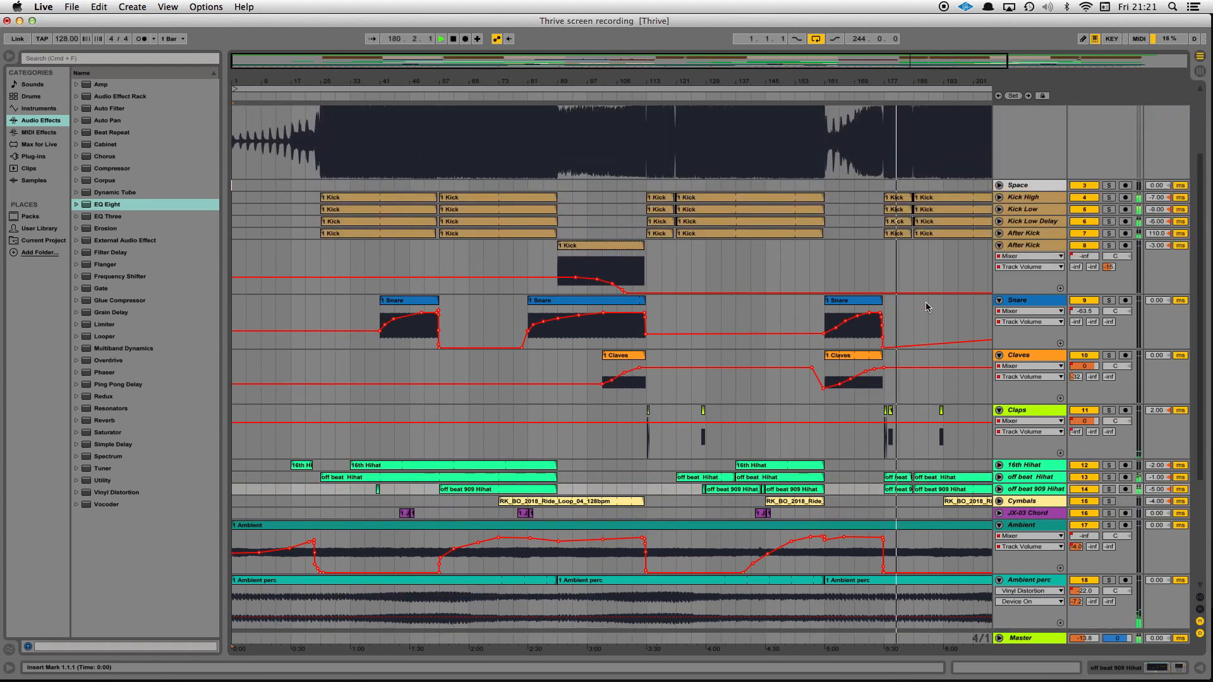
Examine the clips and automation after the second breakdown, including a close look around bar 177 and an overview of the full arrangement.
scroll(927, 307, up, 3)
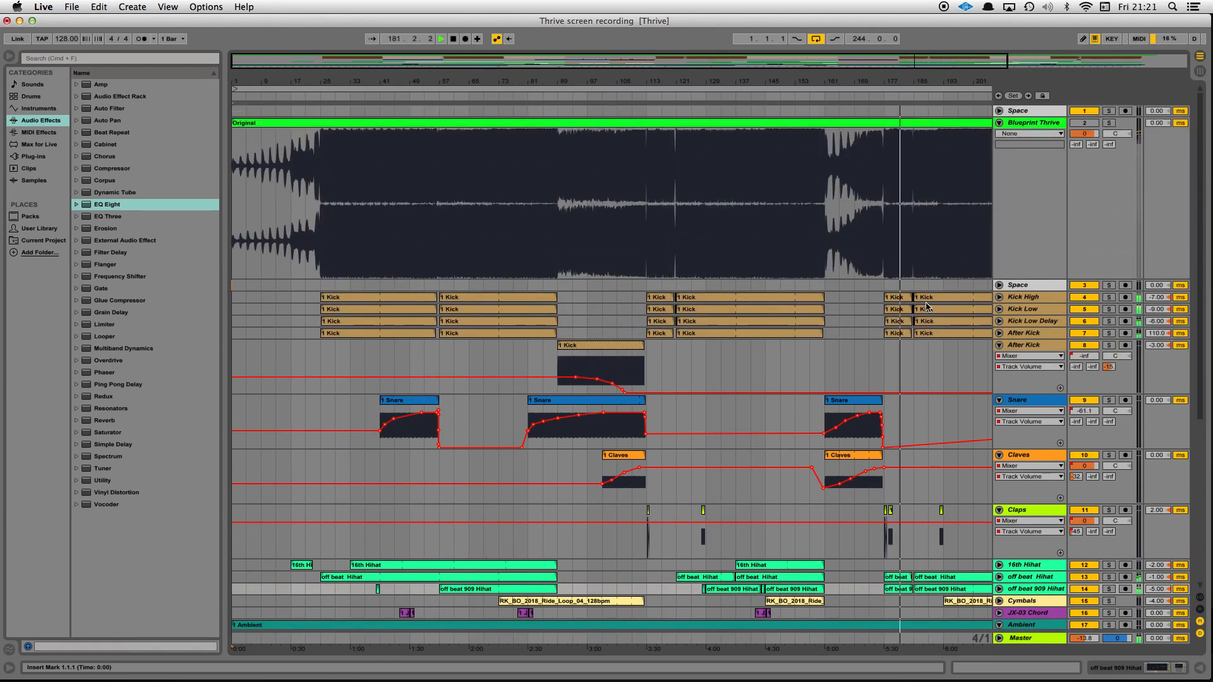
scroll(926, 307, down, 8)
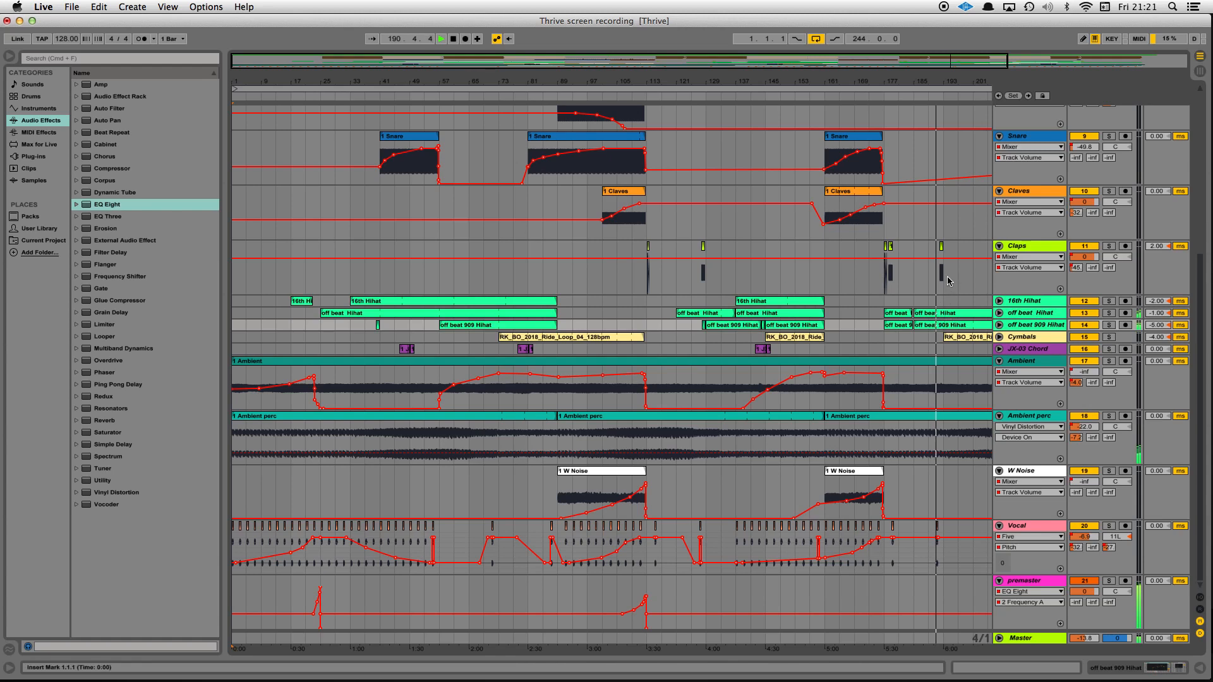
scroll(946, 315, up, 5)
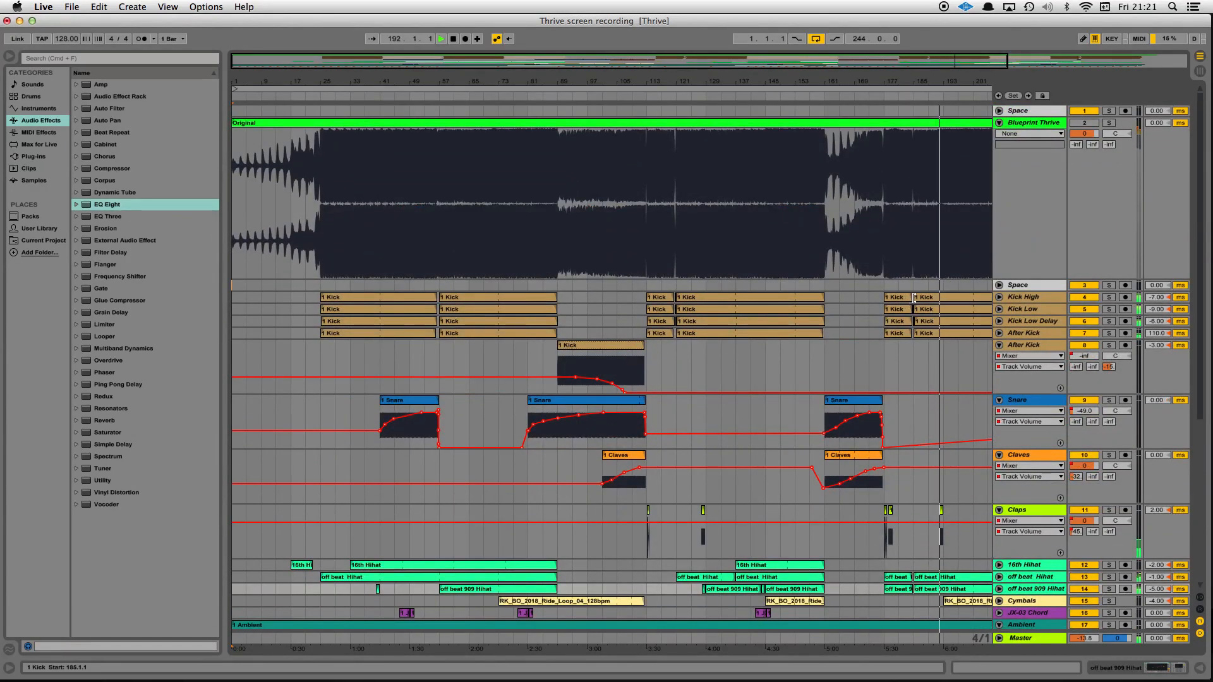
drag(924, 82, 924, 199)
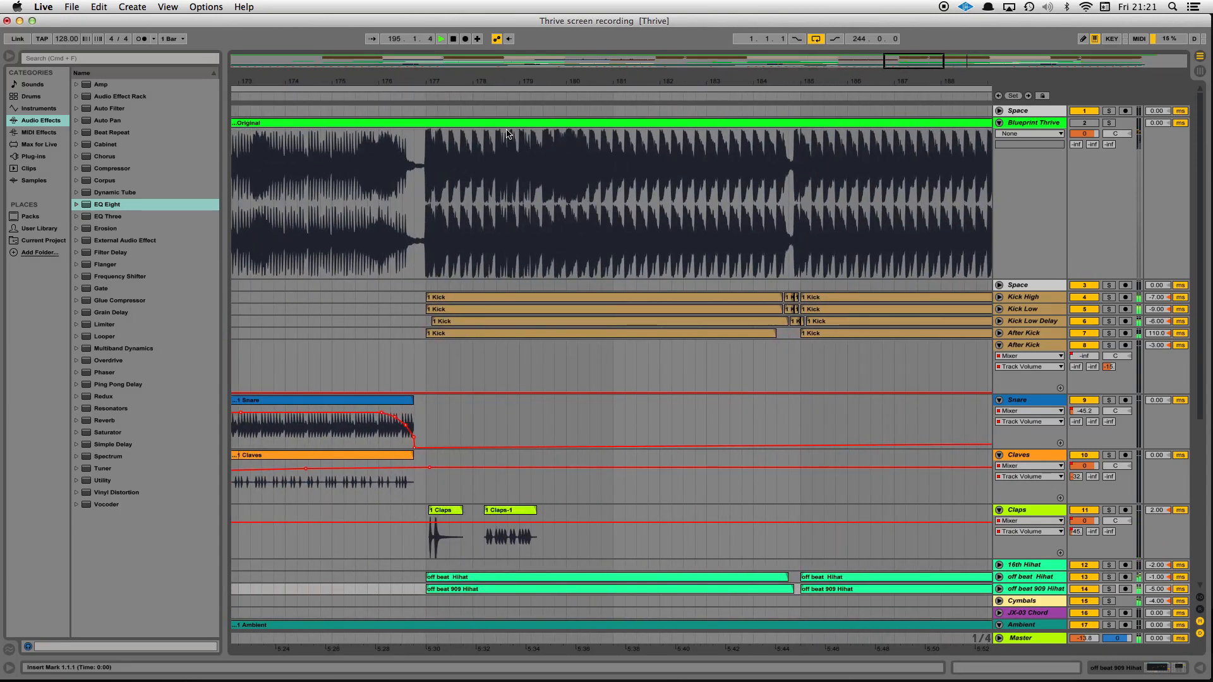
drag(797, 100, 797, 26)
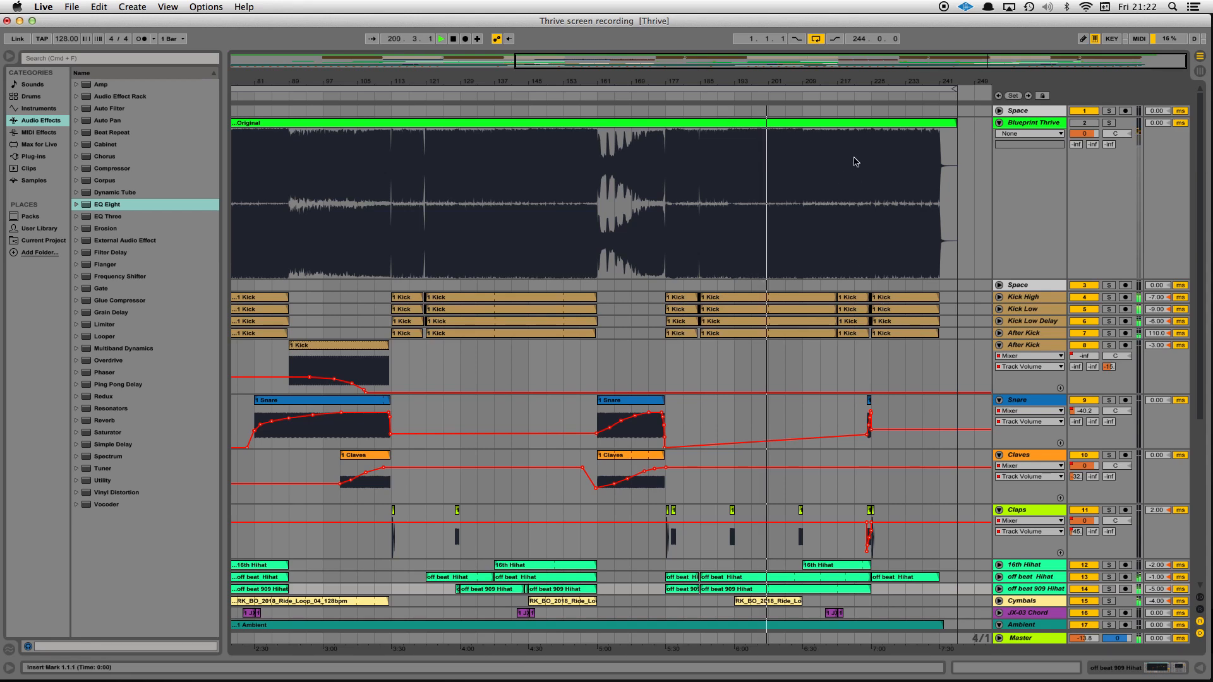
drag(822, 81, 912, 73)
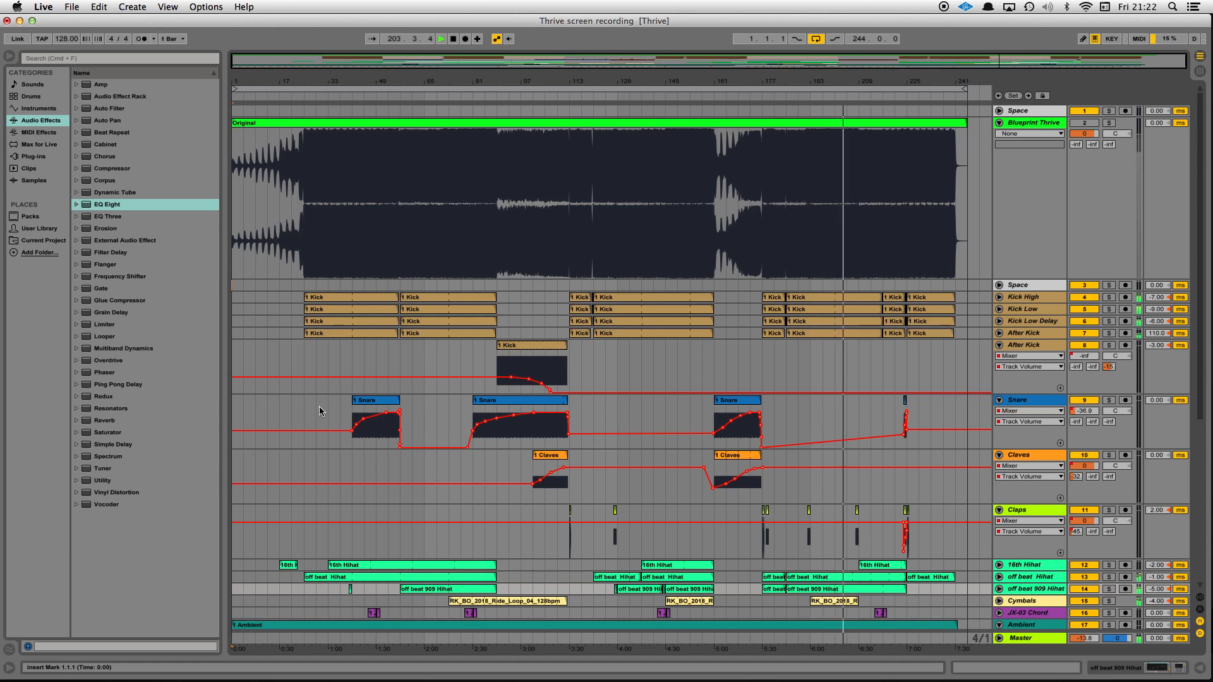
Fold the Snare, Claves and Claps tracks.
scroll(319, 406, down, 6)
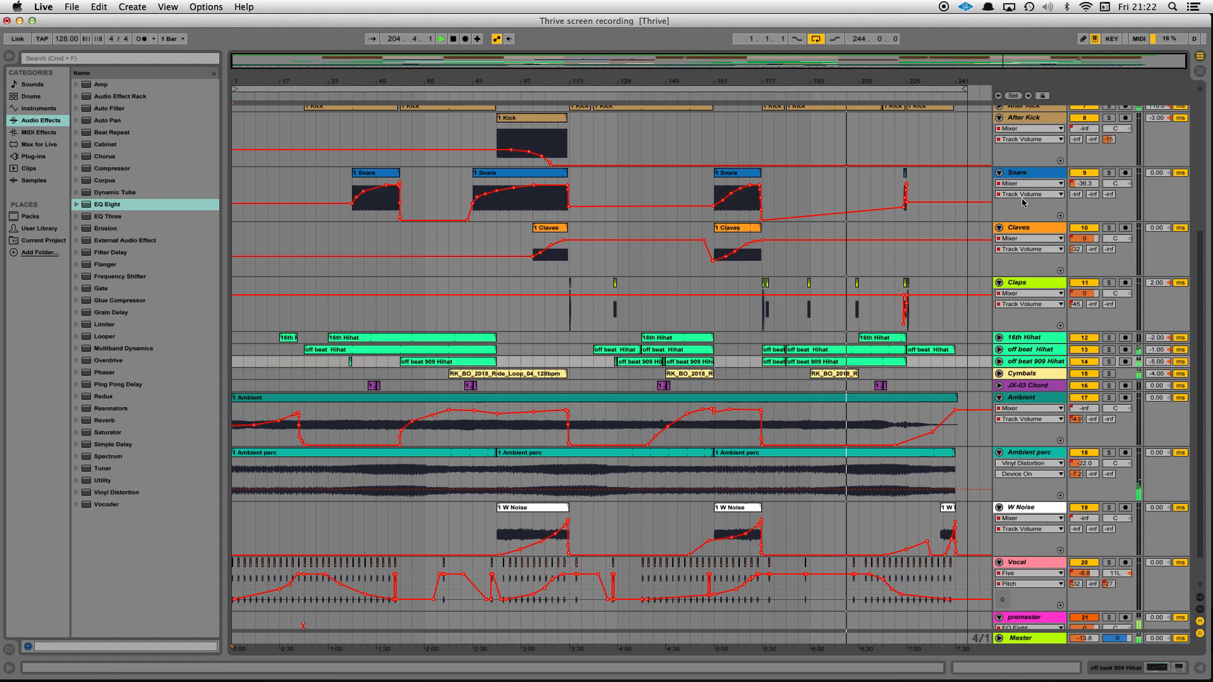
click(998, 173)
click(998, 185)
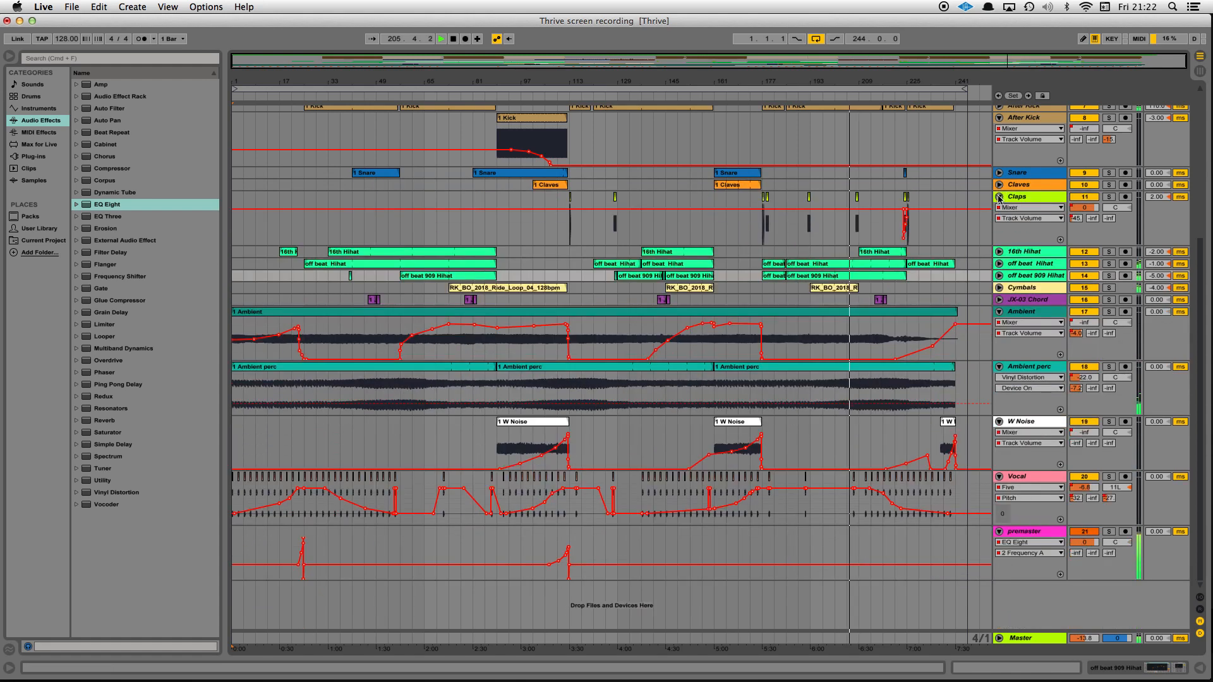
click(999, 197)
scroll(642, 238, up, 1)
scroll(643, 238, up, 2)
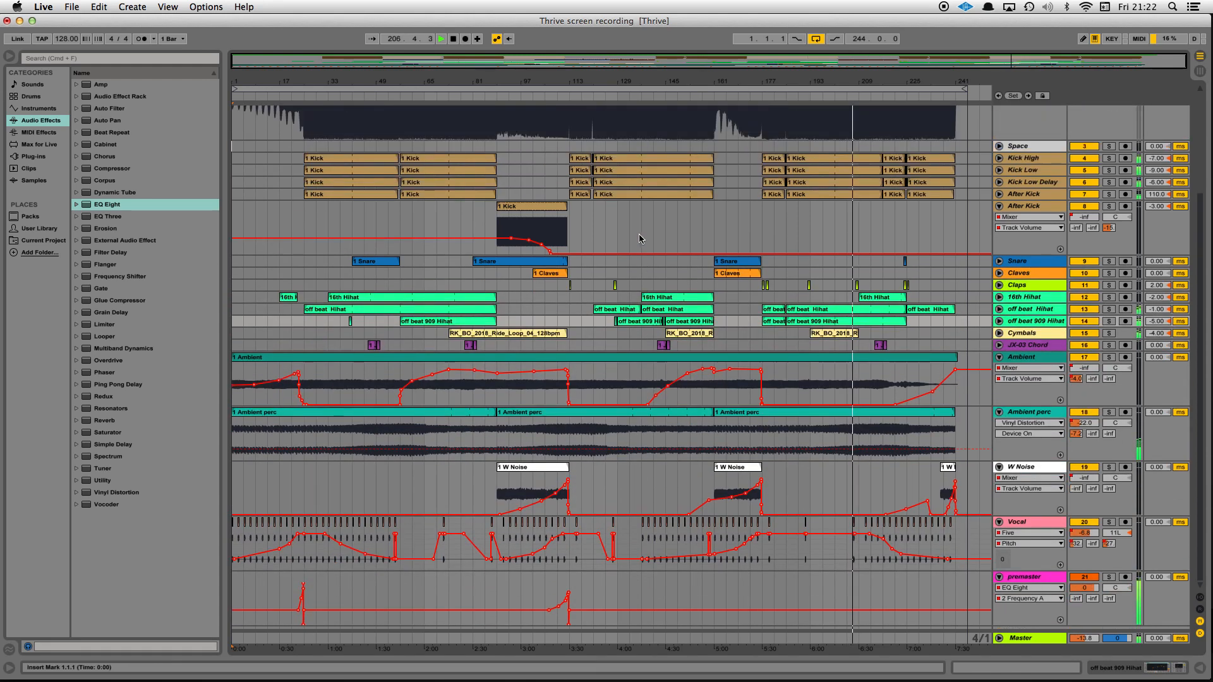
Fold the lower After Kick track and the Ambient, Ambient perc, W Noise and Vocal tracks.
click(1005, 206)
click(999, 206)
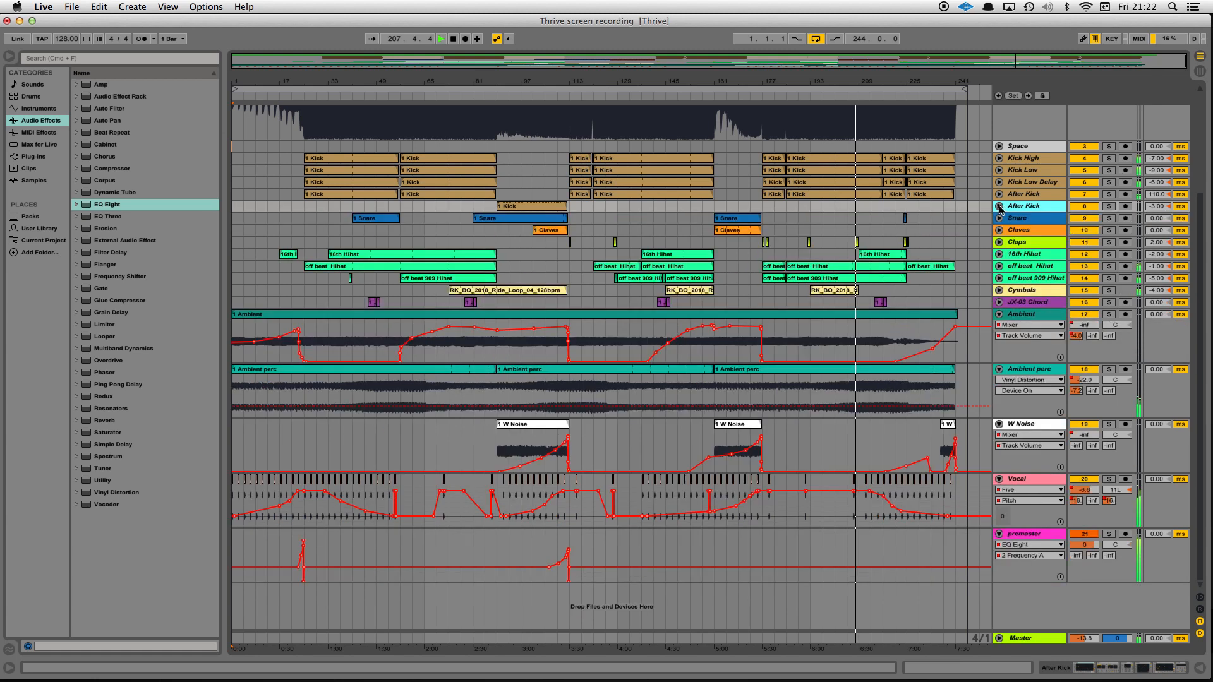
click(999, 315)
click(998, 327)
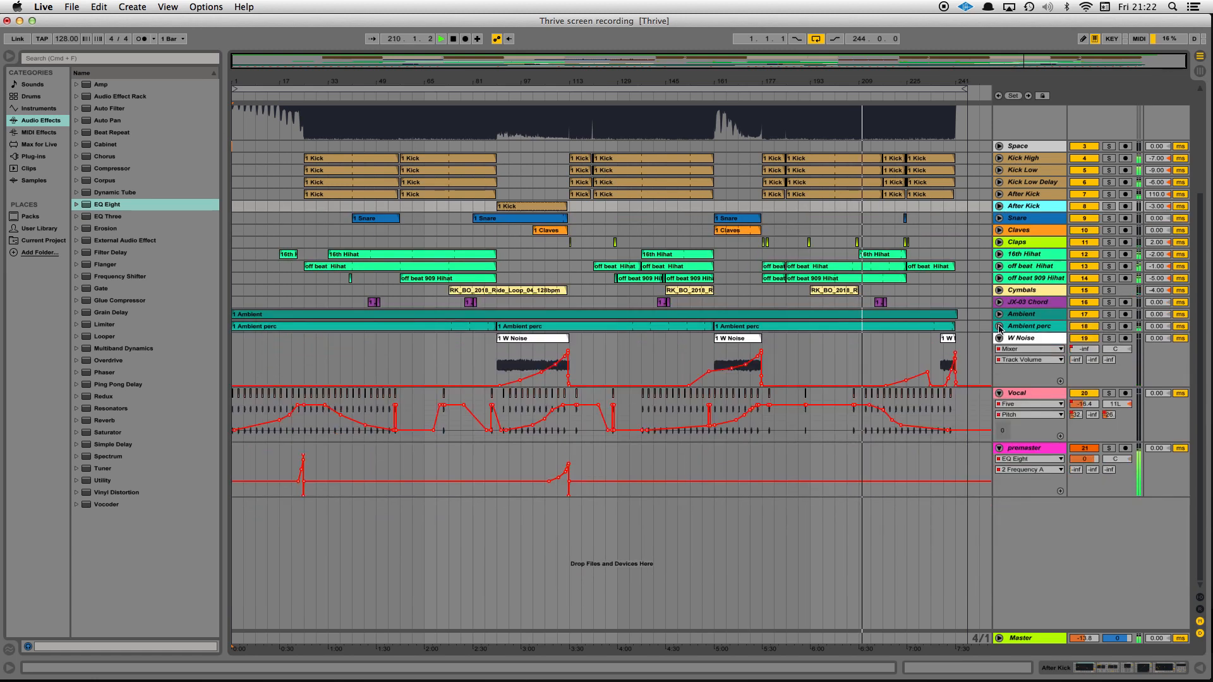
scroll(999, 341, up, 4)
click(999, 478)
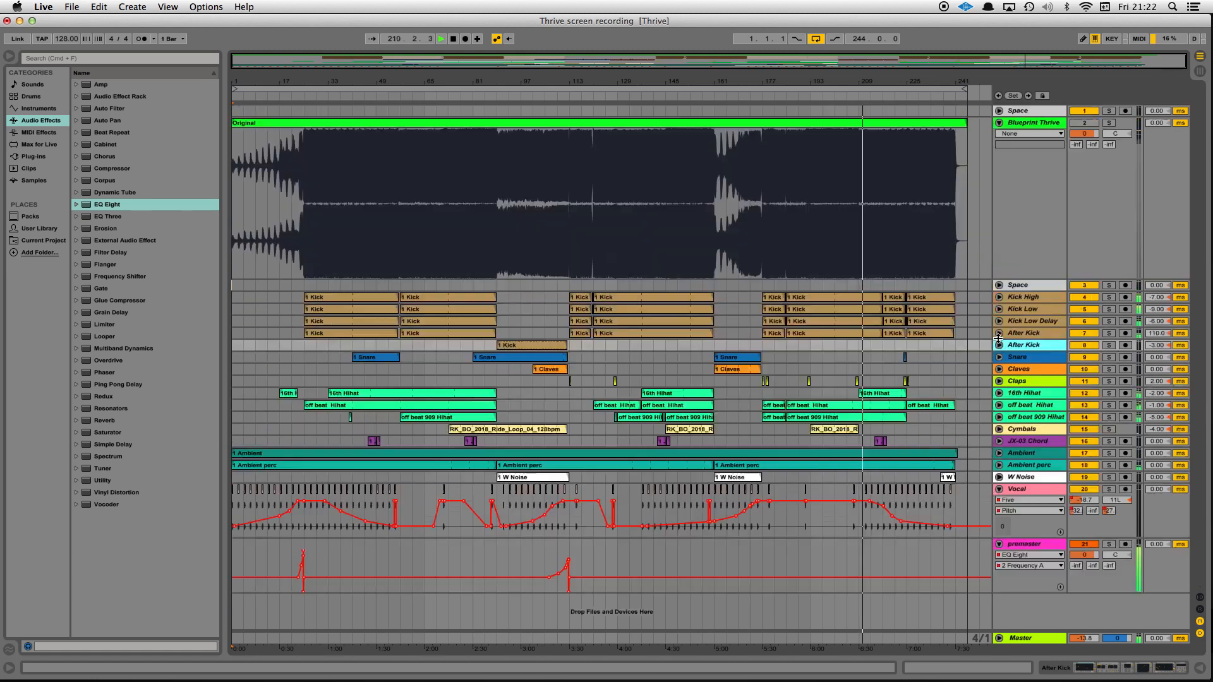
click(998, 489)
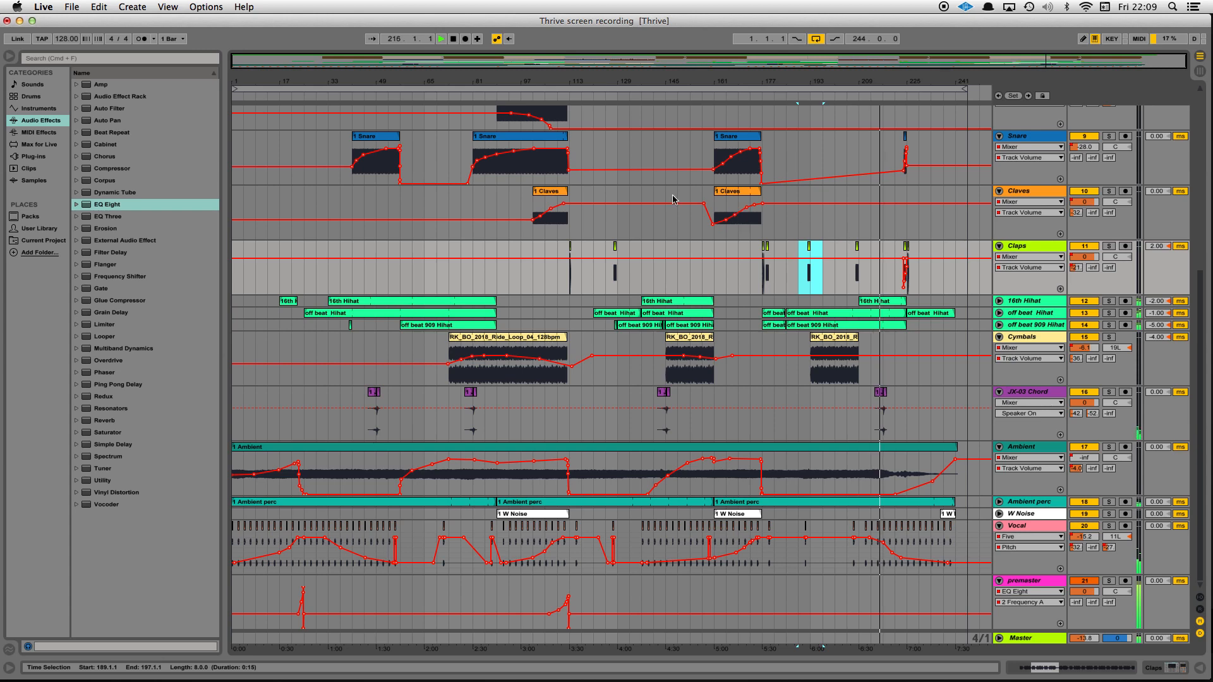
Fold the Snare, Claves, Claps, Cymbals and JX-03 Chord tracks, keeping the Ambient track's volume automation unfolded.
click(998, 137)
click(999, 148)
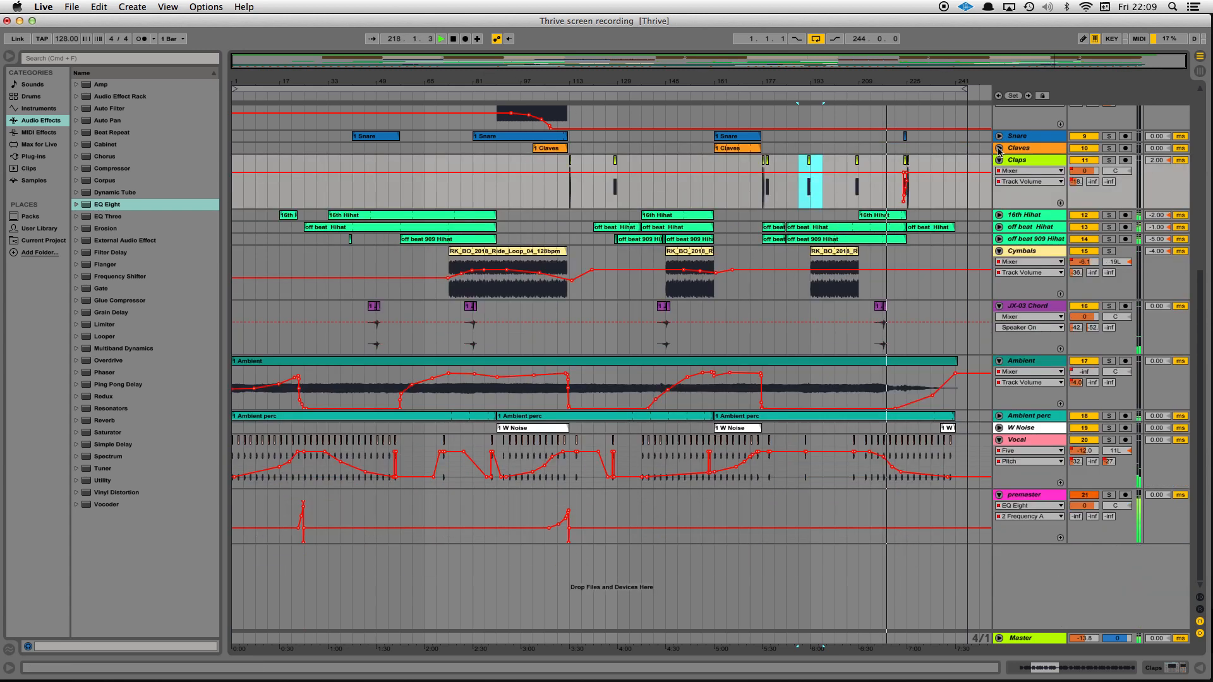
click(998, 160)
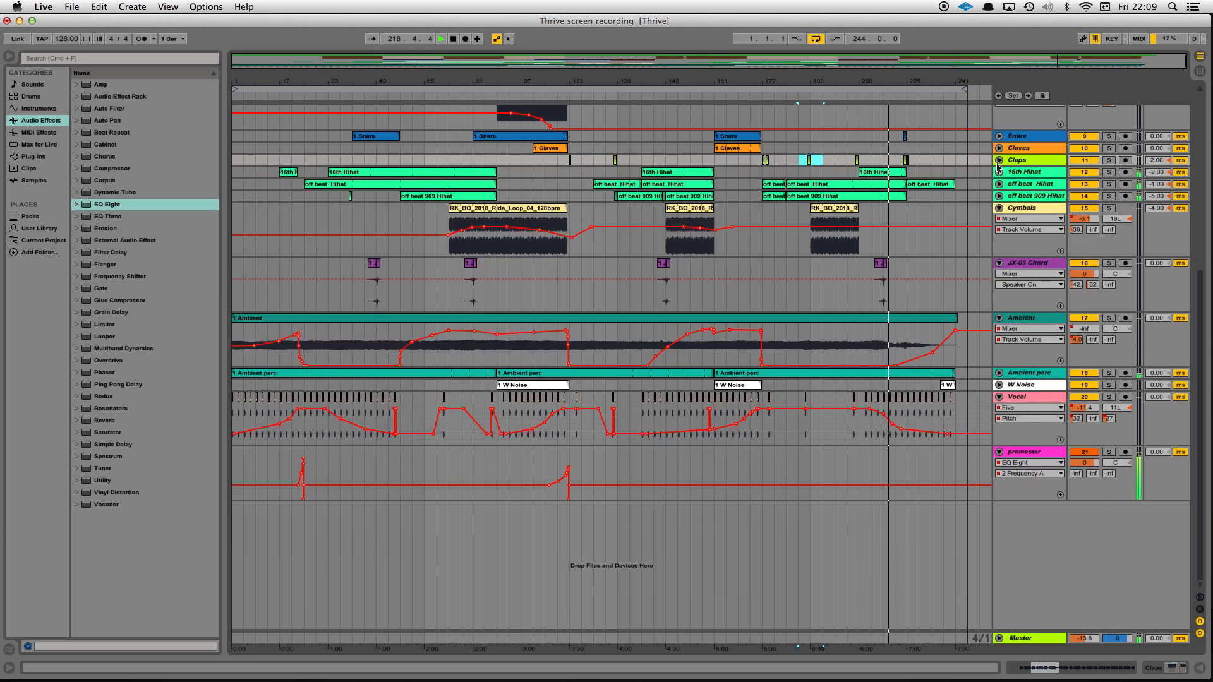
click(999, 208)
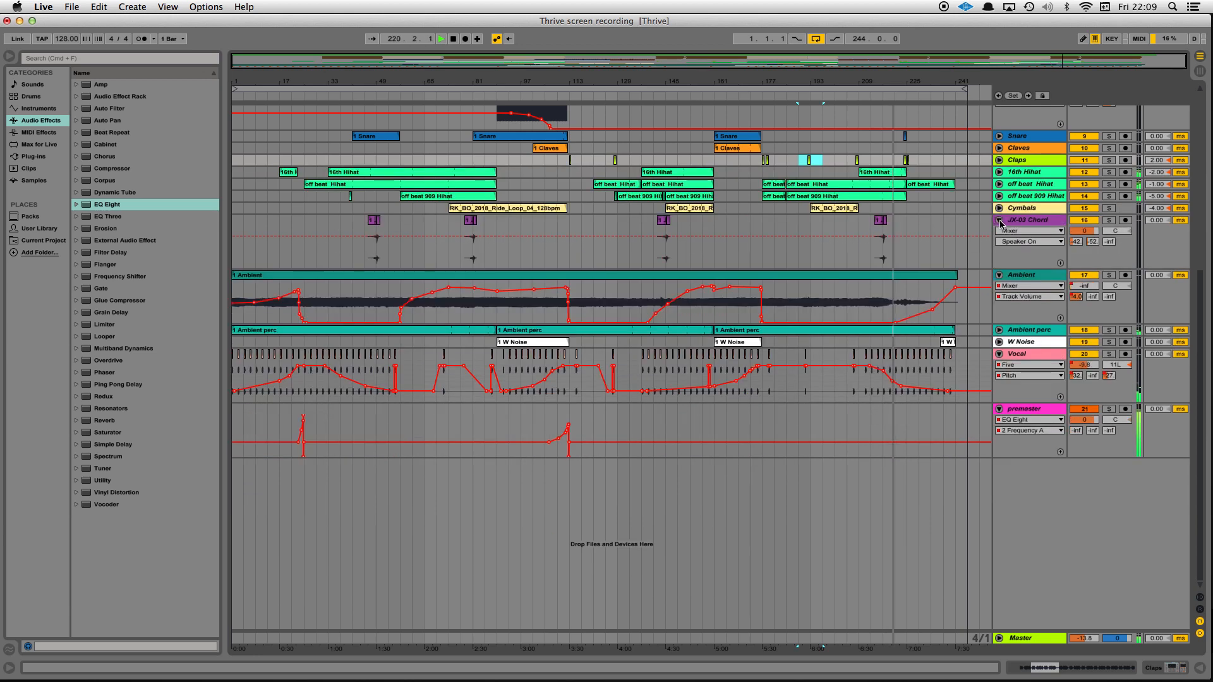
click(999, 220)
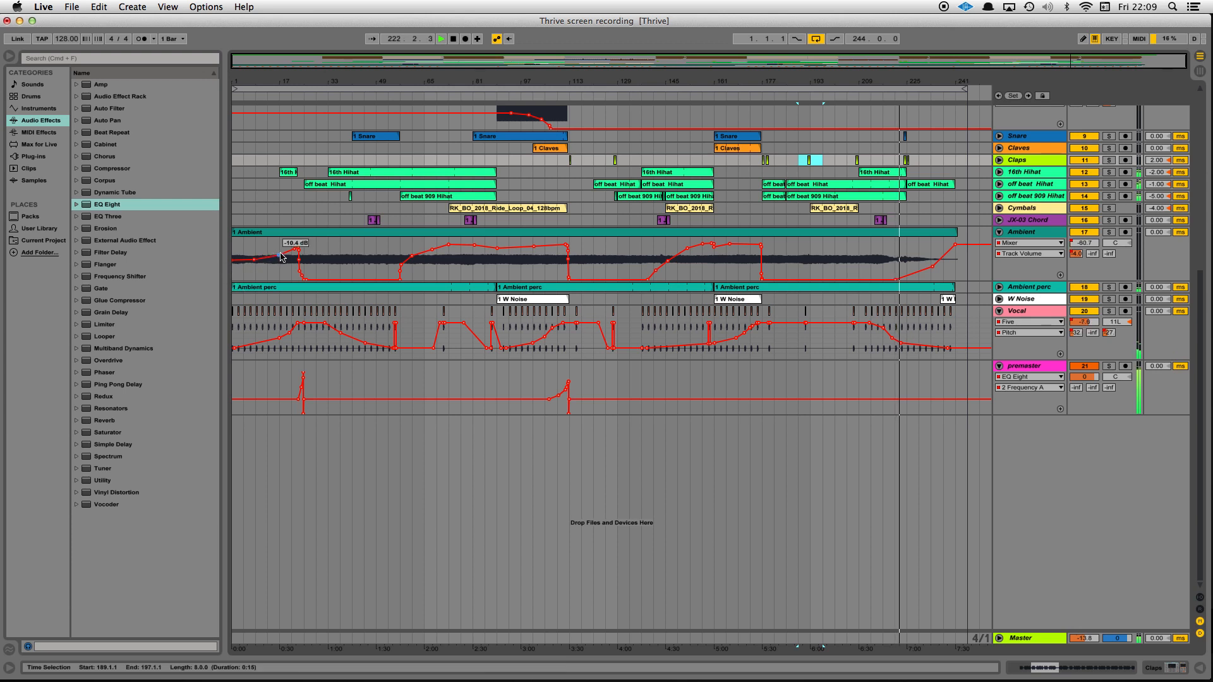
Review the clips and automation of all tracks through the outro against the Blueprint Thrive reference waveform.
scroll(297, 233, up, 4)
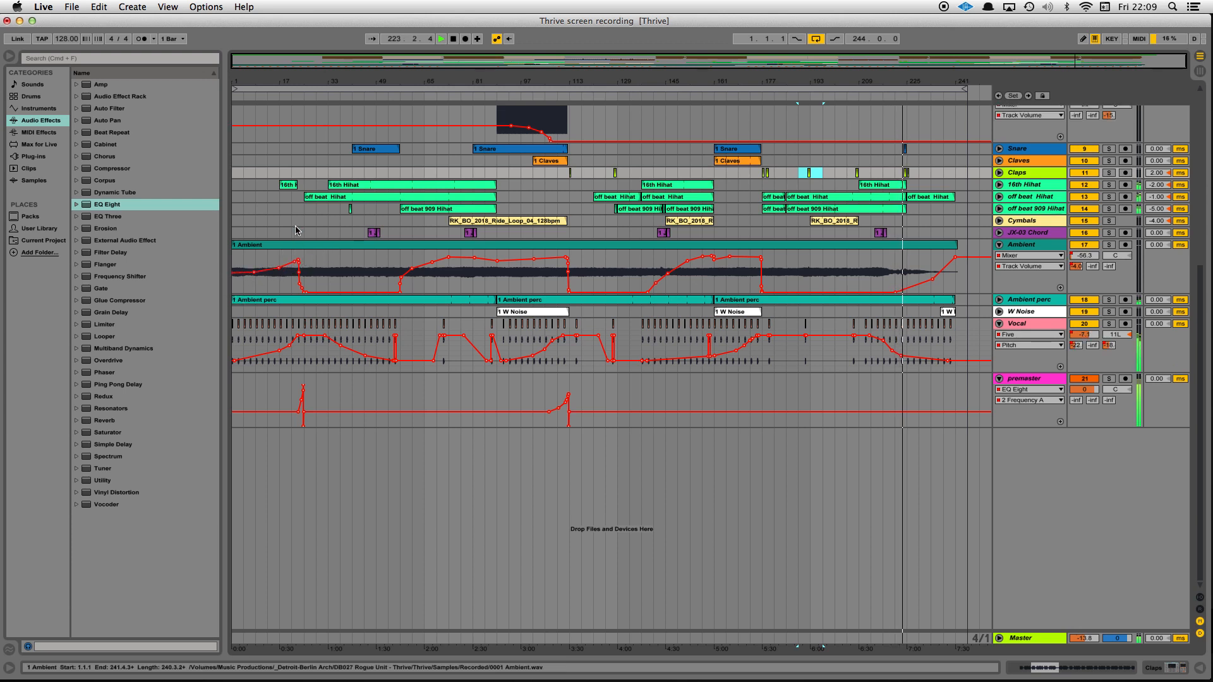
scroll(296, 230, up, 3)
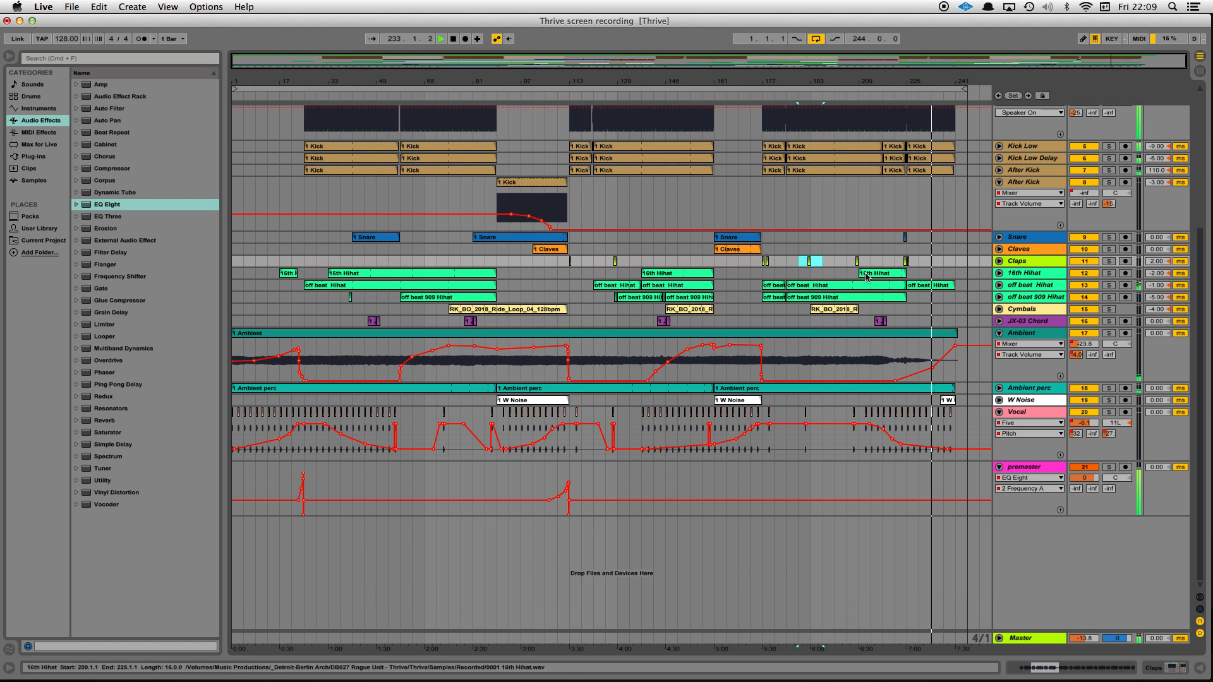
scroll(847, 279, up, 5)
scroll(884, 268, up, 3)
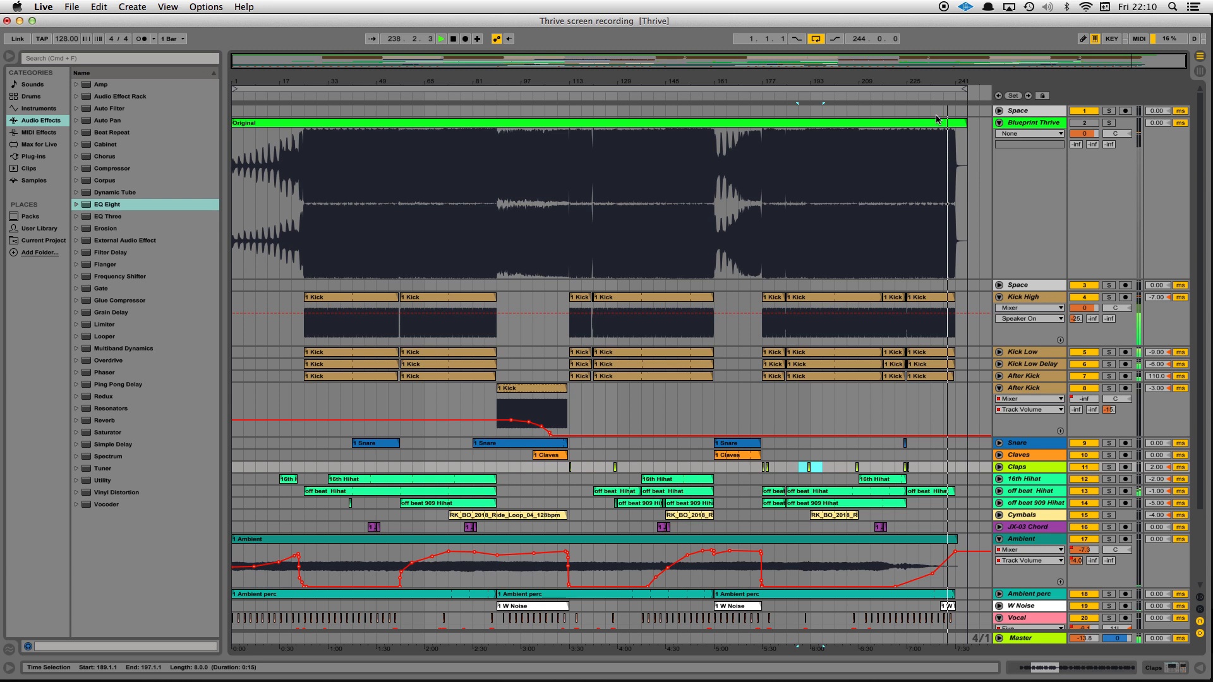
scroll(926, 258, down, 2)
scroll(926, 257, down, 3)
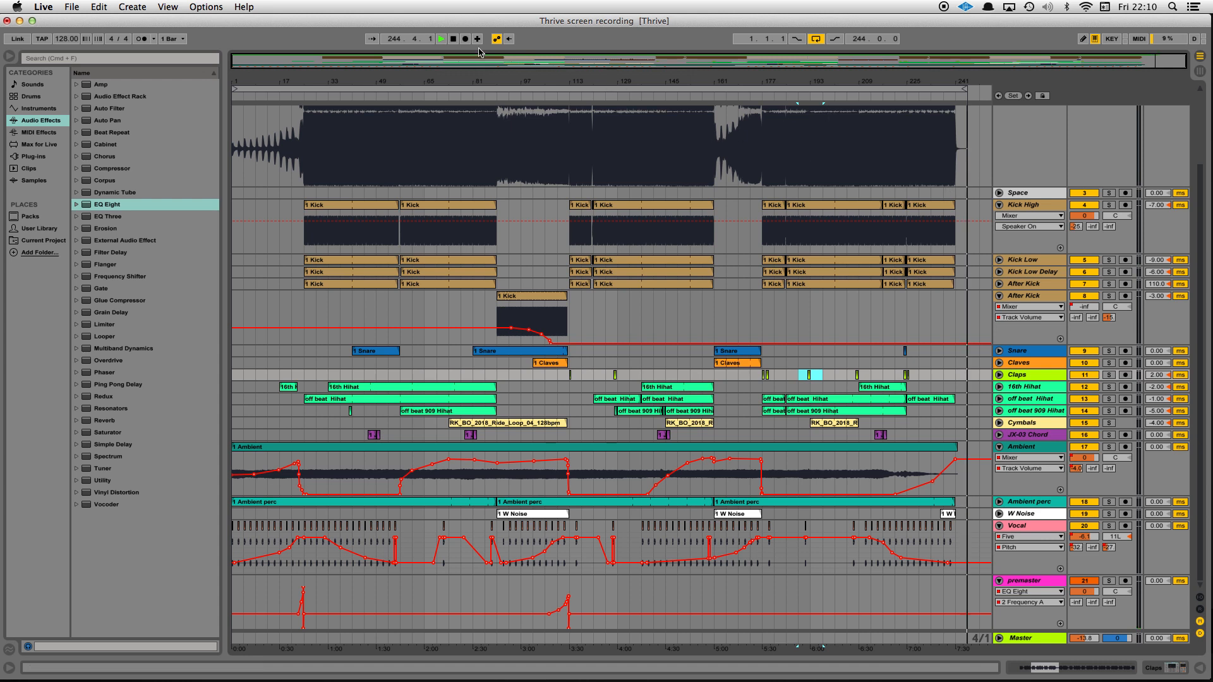
scroll(585, 196, up, 5)
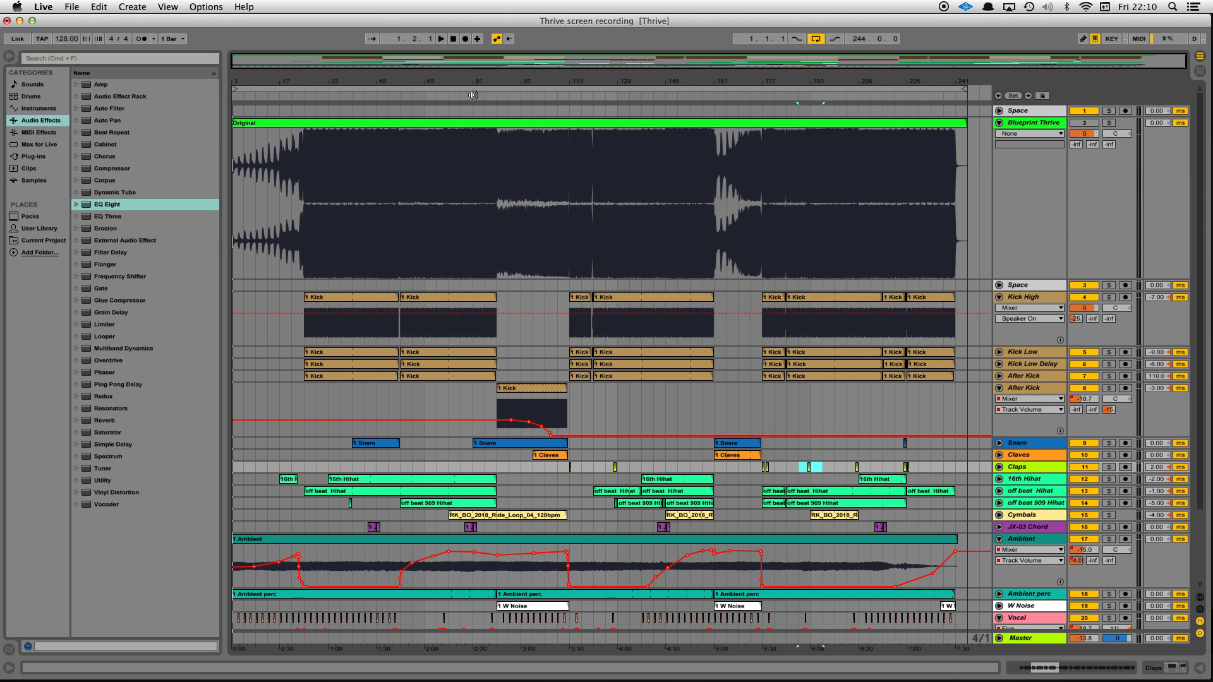
Play the arrangement from about bar 81, ahead of the first breakdown, and fold the Kick High track.
click(472, 95)
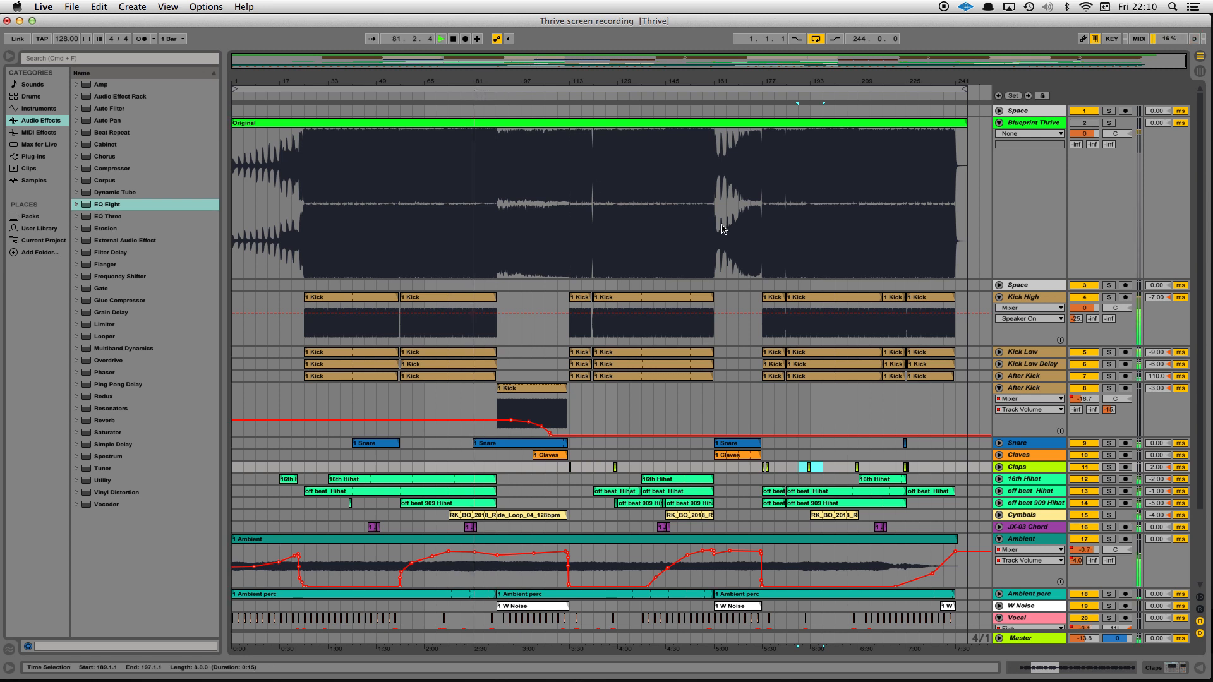
click(998, 297)
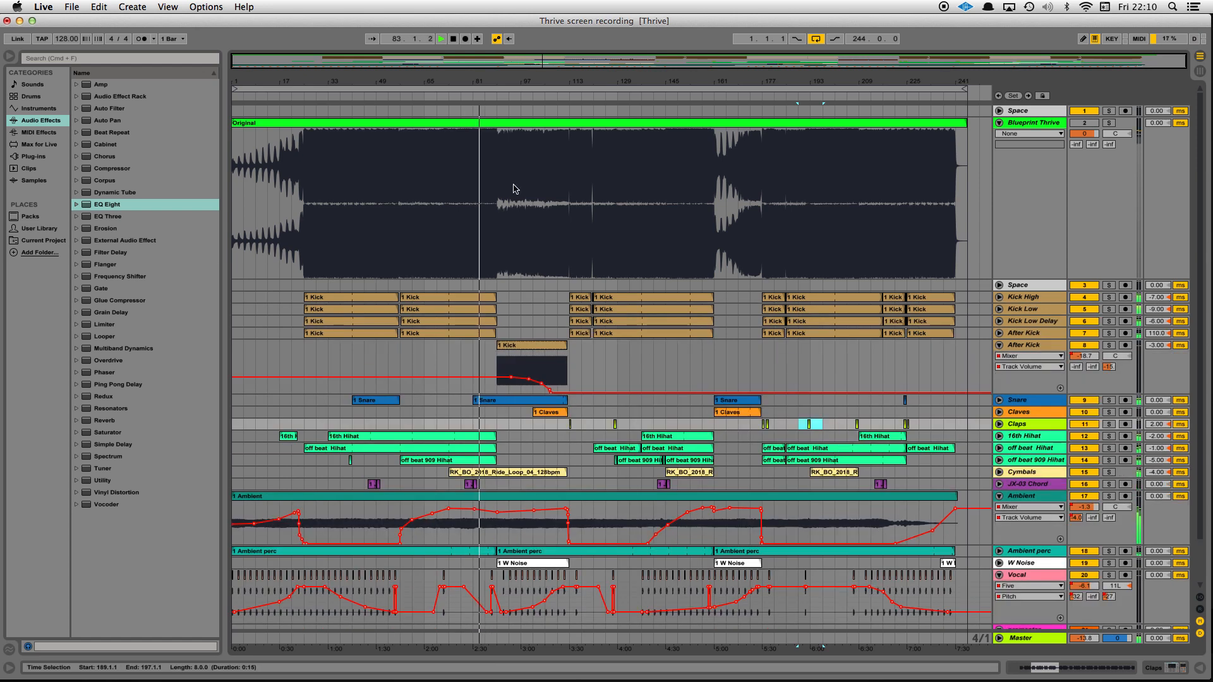
scroll(459, 357, down, 2)
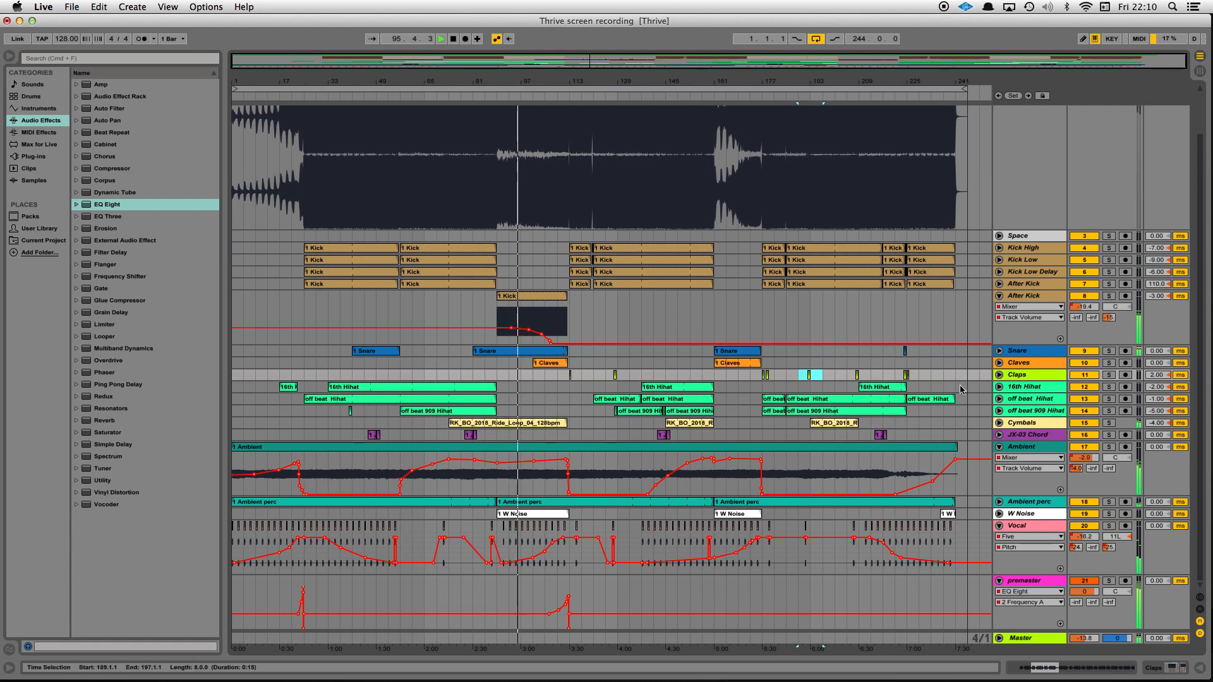
Mute the Cymbals track, toggle the Ambient track's activator, and replay the lead-in to the first breakdown to compare.
click(1085, 422)
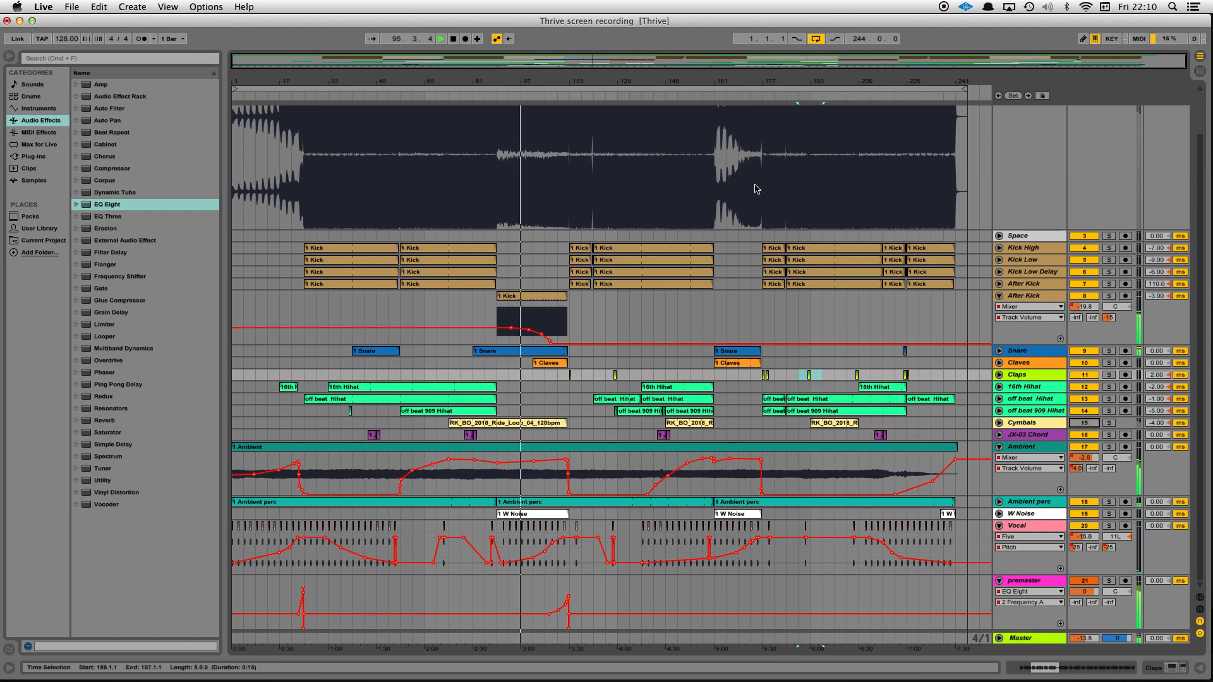
click(478, 93)
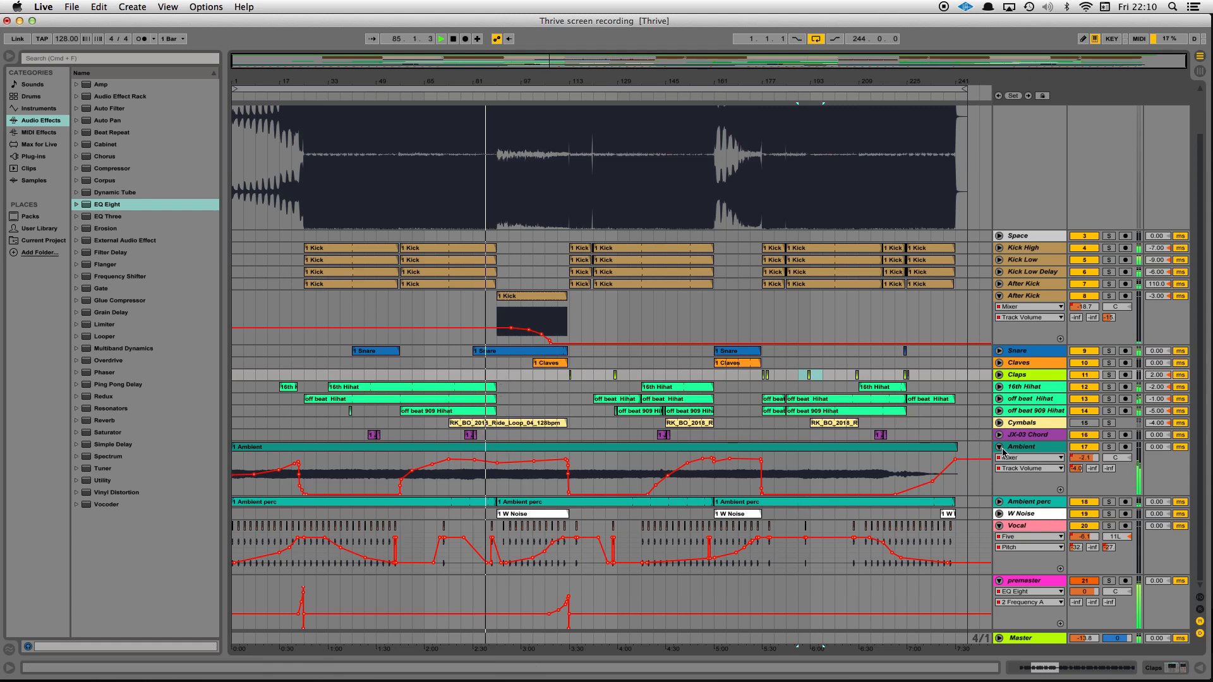
click(1081, 448)
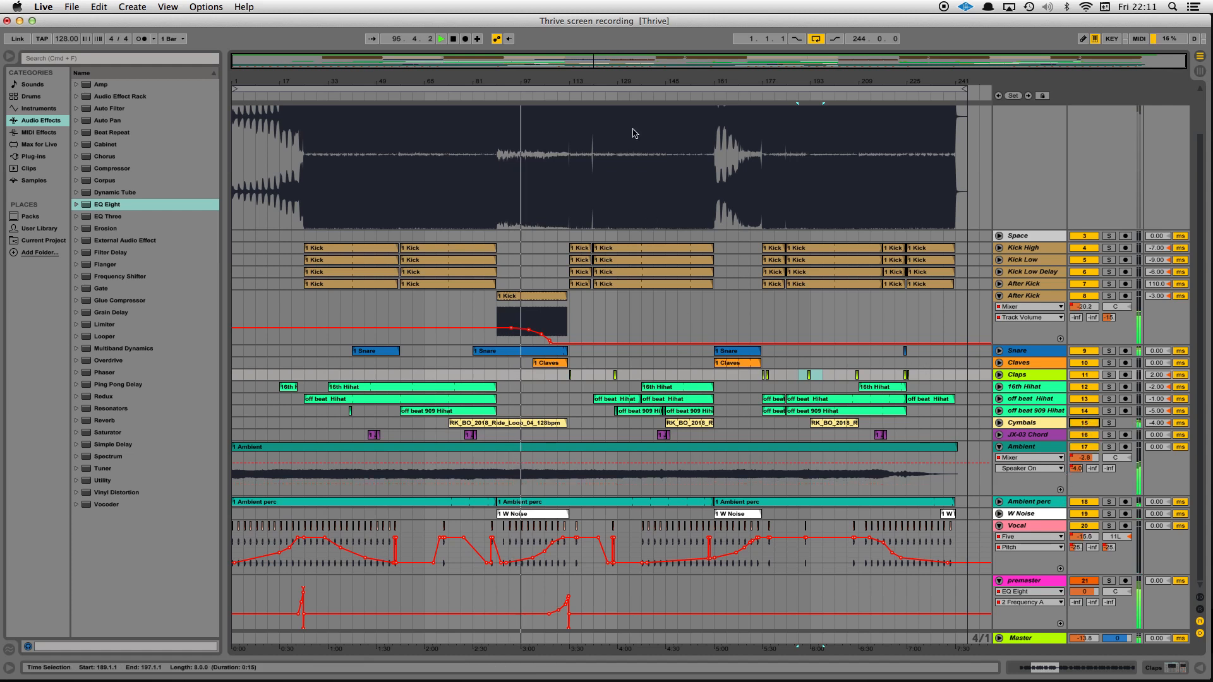
click(484, 94)
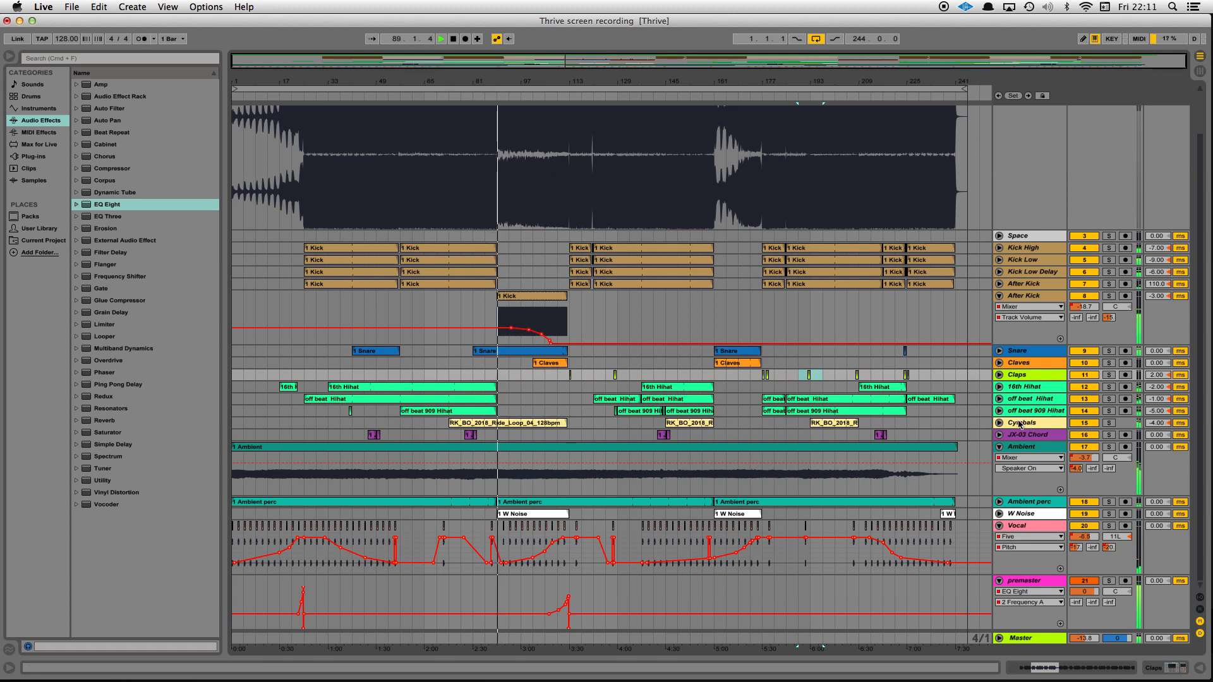
Unfold the Cymbals track and display its Track Volume automation.
click(999, 423)
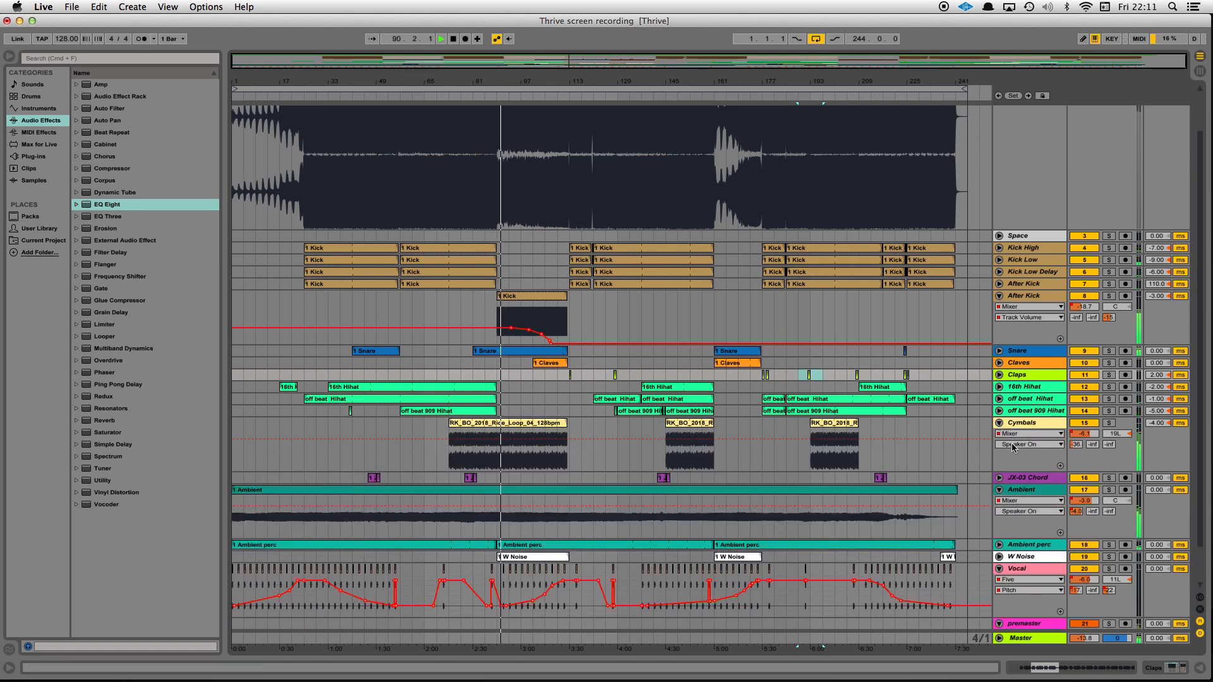
click(1031, 444)
click(1011, 472)
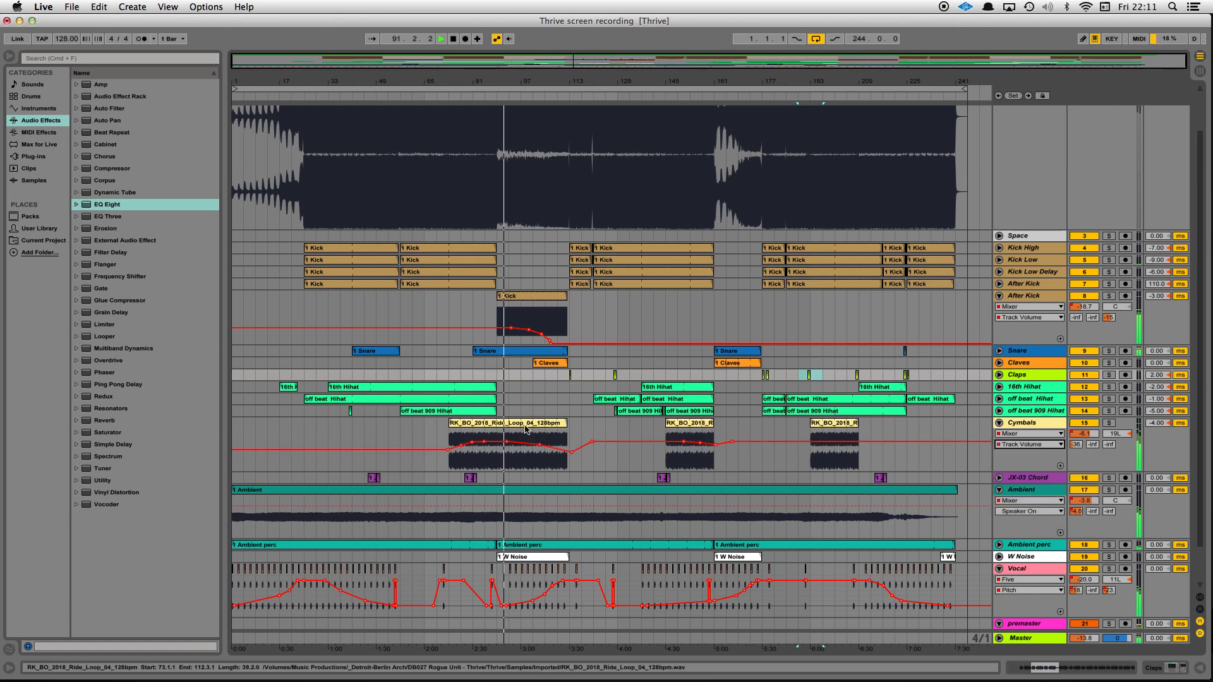